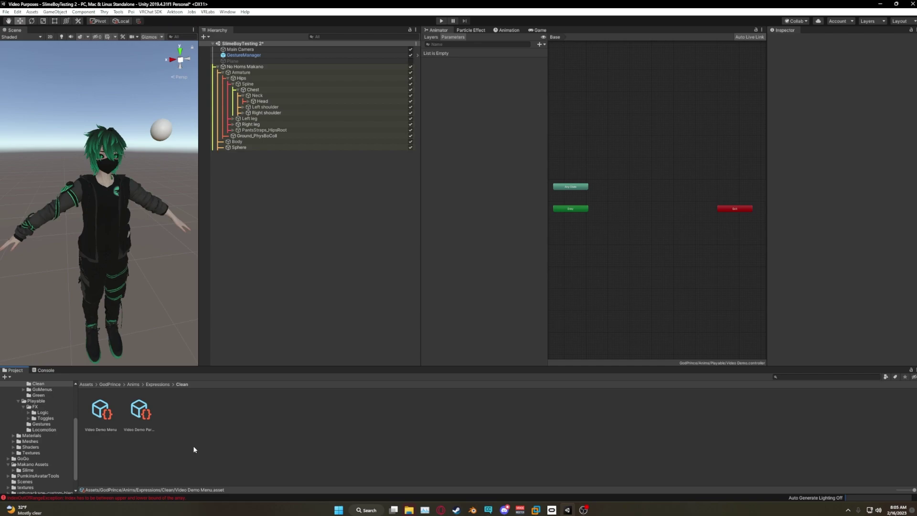
# Step: Import all contents of the Horns .unitypackage as a custom package
pyautogui.click(256, 324)
pyautogui.click(35, 12)
pyautogui.moveTo(81, 102)
pyautogui.click(162, 102)
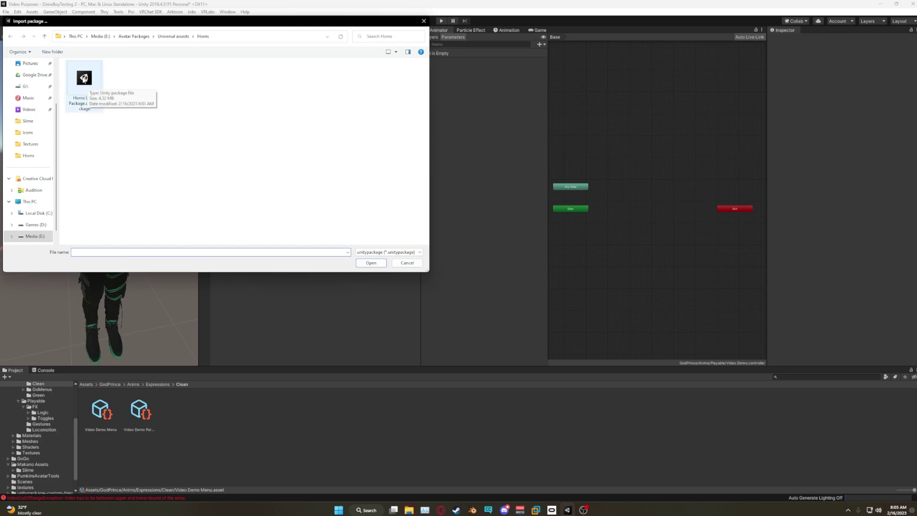
pyautogui.doubleClick(84, 79)
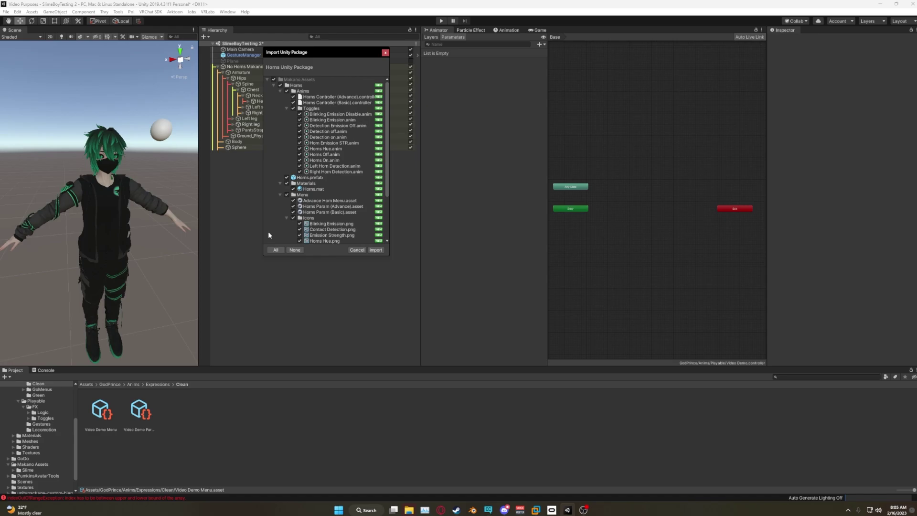
pyautogui.click(376, 250)
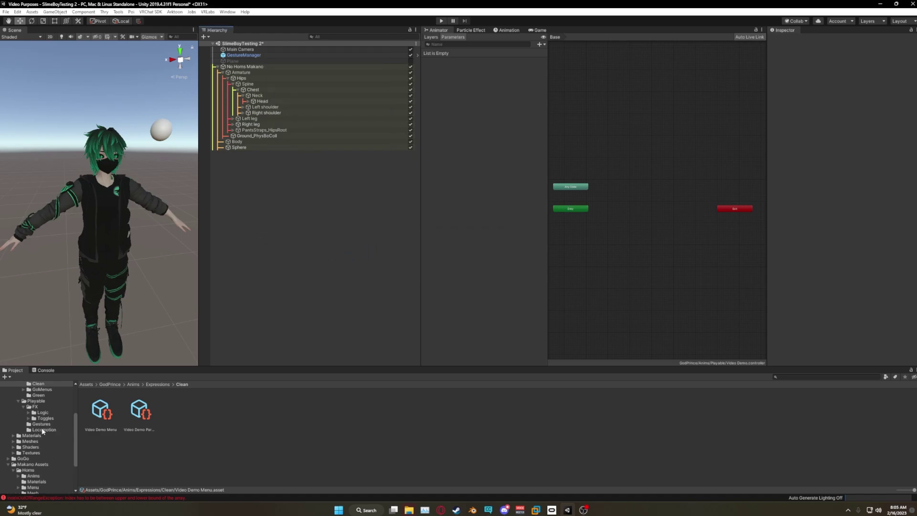
# Step: Drag the Horns prefab from Makano Assets > Horns into the Hierarchy
pyautogui.click(41, 464)
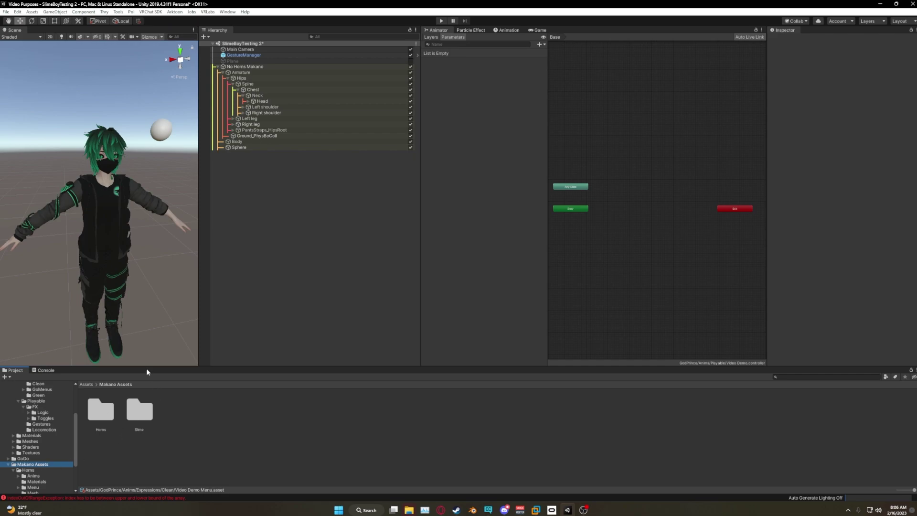
pyautogui.doubleClick(101, 411)
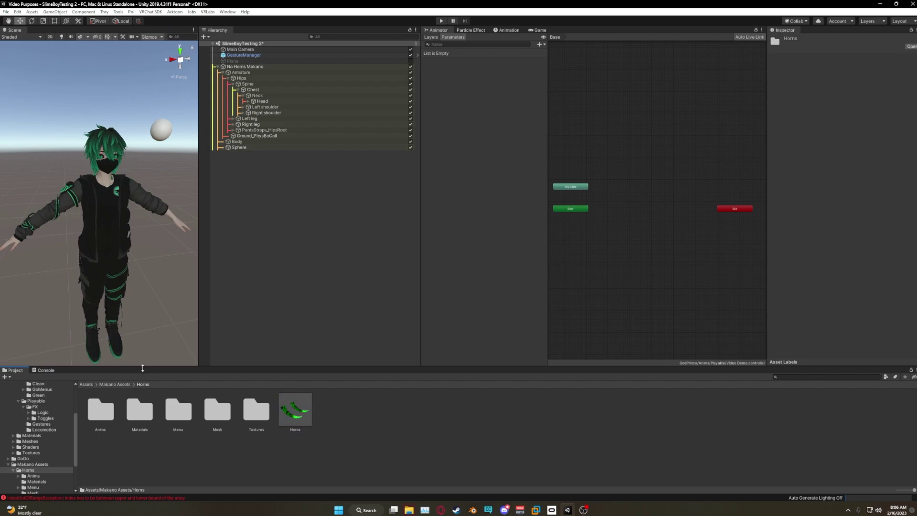
pyautogui.moveTo(286, 411); pyautogui.dragTo(239, 68)
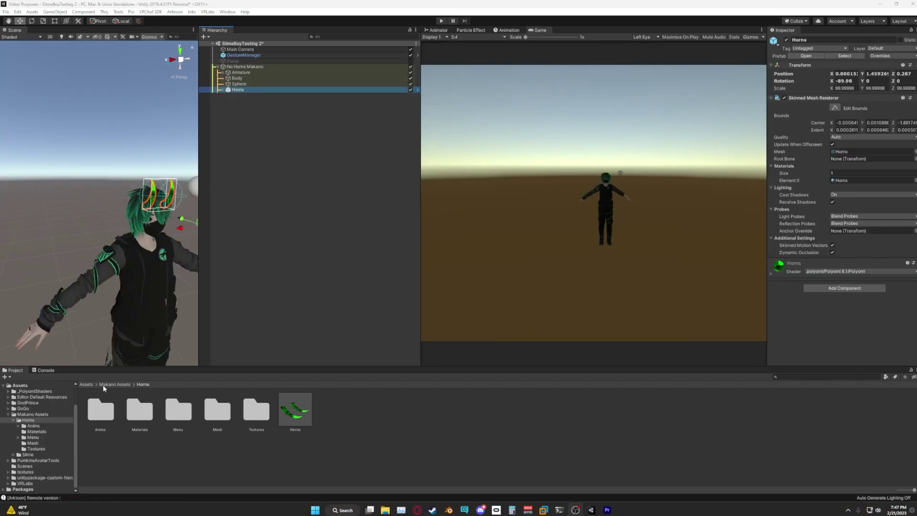
# Step: Unpack the Horns prefab in the Hierarchy
pyautogui.click(275, 281)
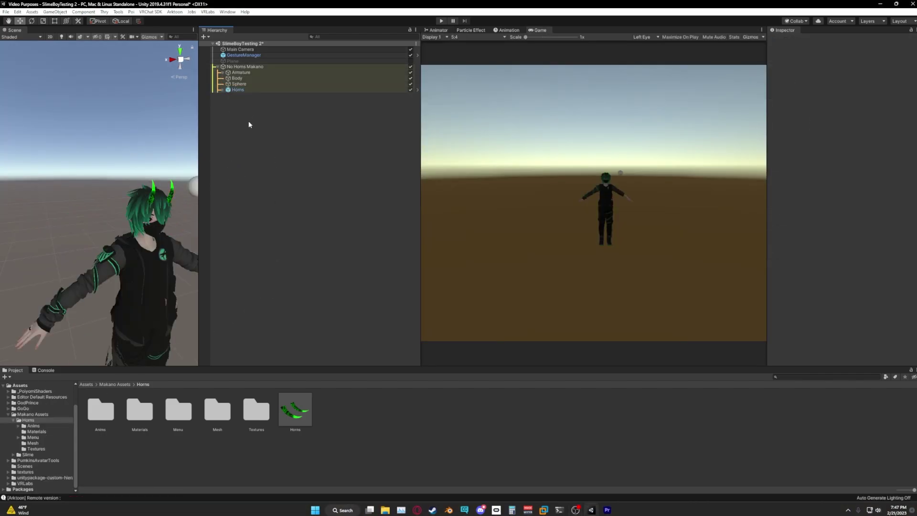
pyautogui.click(223, 90)
pyautogui.rightClick(243, 90)
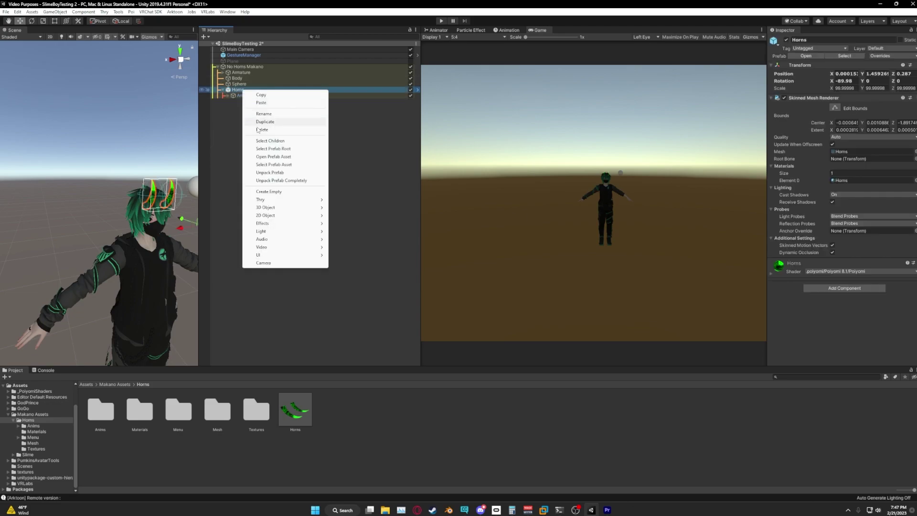
pyautogui.click(225, 127)
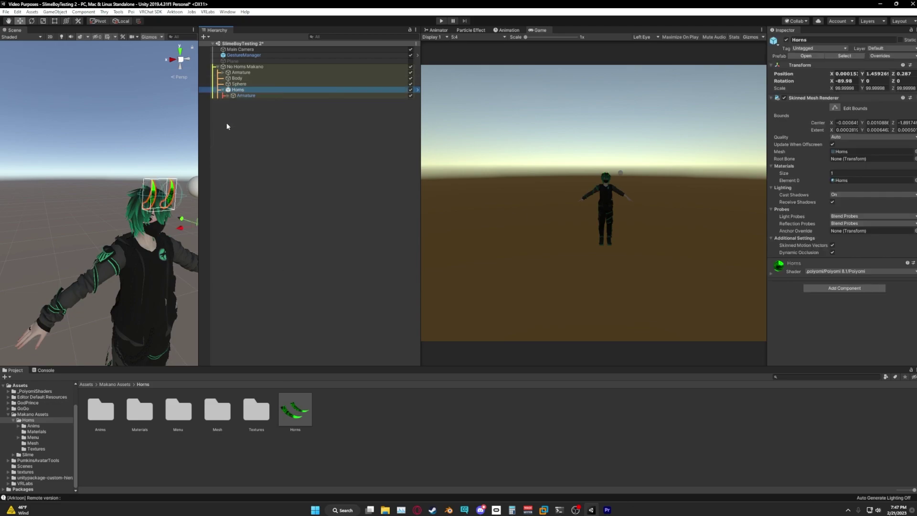
pyautogui.rightClick(239, 92)
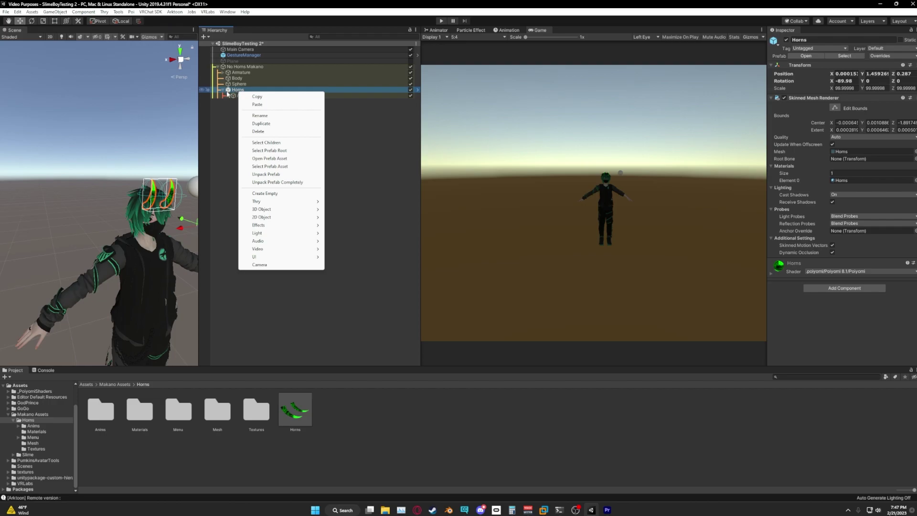
pyautogui.click(266, 175)
# Step: Expand the horn Armature and the avatar's Armature down through Hips, Spine, Chest, Neck to Head
pyautogui.click(229, 102)
pyautogui.click(227, 96)
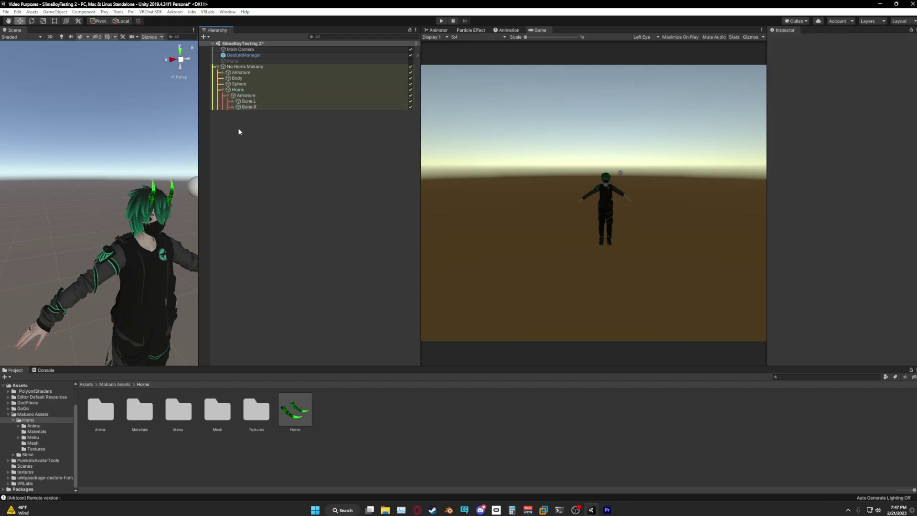
pyautogui.click(245, 107)
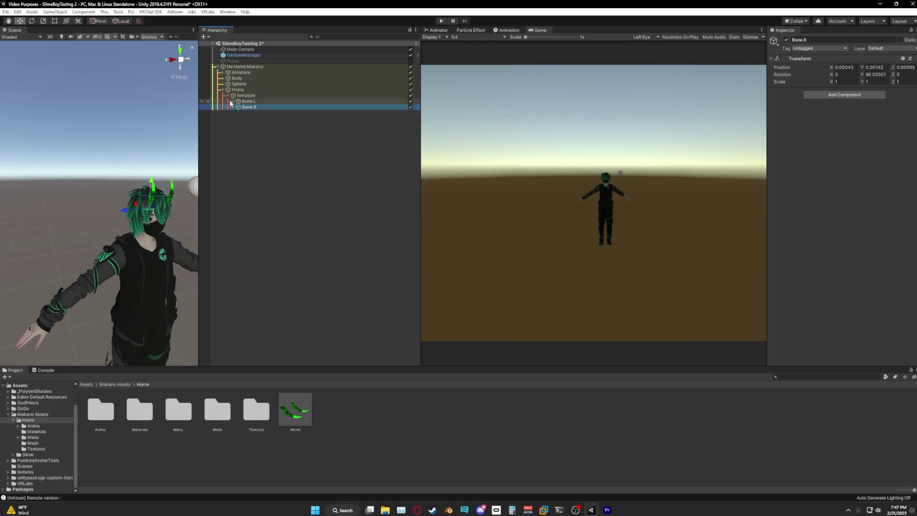
pyautogui.click(223, 72)
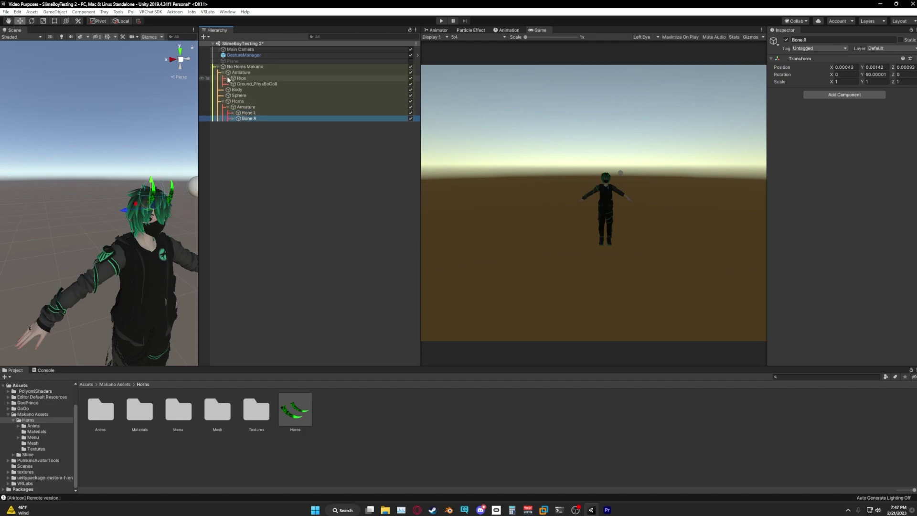
pyautogui.click(228, 78)
pyautogui.click(239, 84)
pyautogui.click(233, 84)
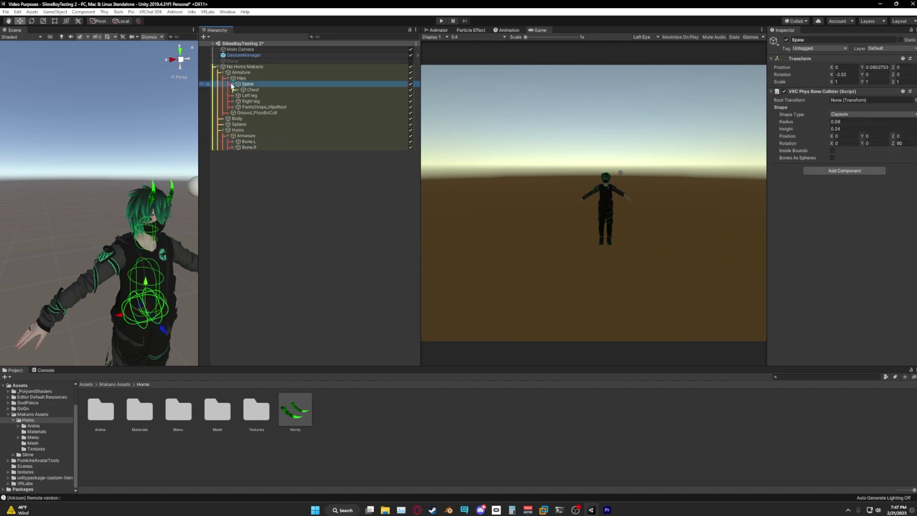
pyautogui.click(238, 89)
pyautogui.click(243, 96)
pyautogui.click(261, 101)
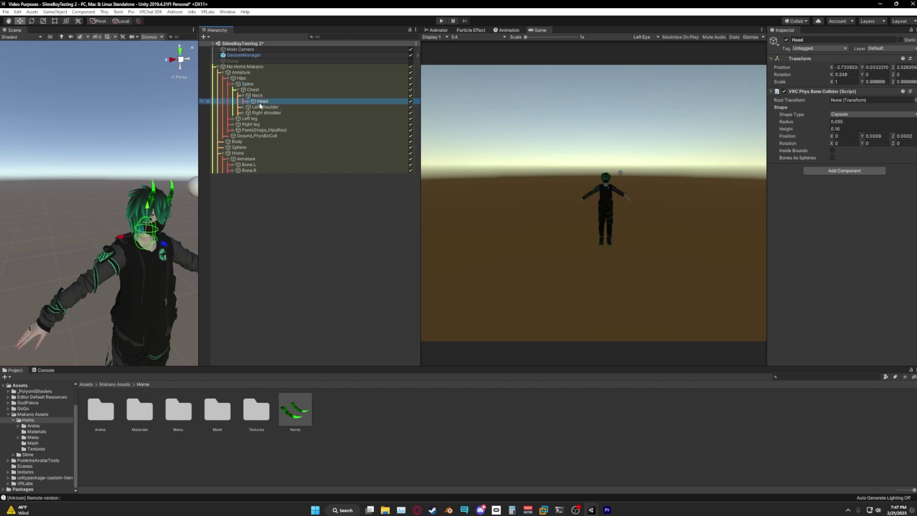
# Step: Parent Bone.L and Bone.R under the Head bone and delete the leftover horn Armature
pyautogui.click(248, 165)
pyautogui.keyDown('shift'); pyautogui.click(249, 170); pyautogui.keyUp('shift')
pyautogui.moveTo(247, 167); pyautogui.dragTo(262, 101)
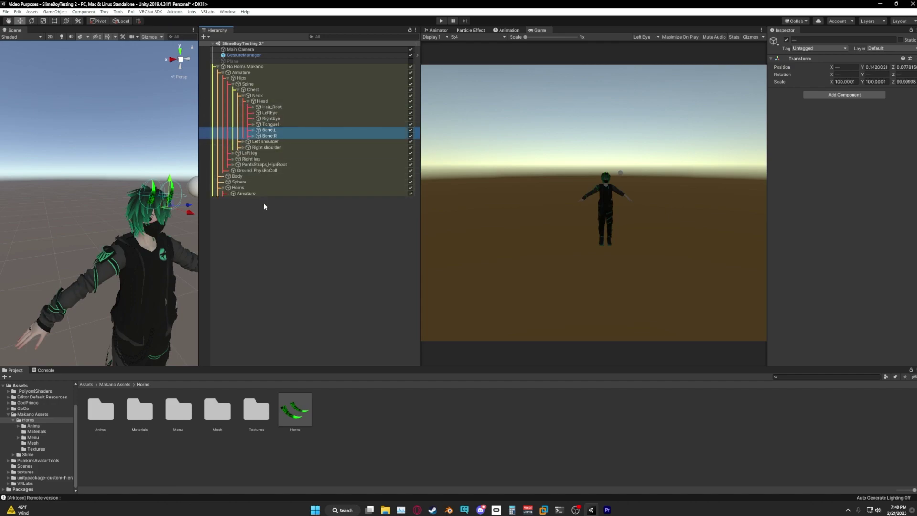
pyautogui.click(263, 194)
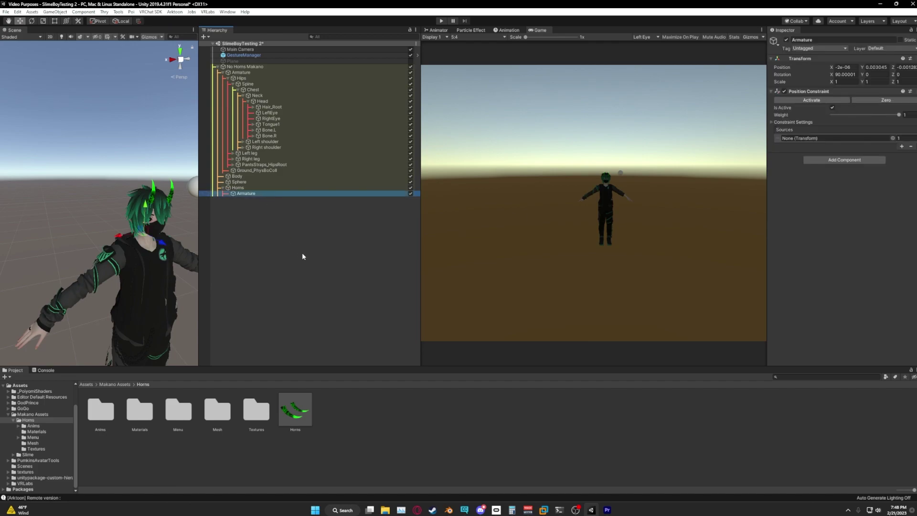
pyautogui.press('Delete')
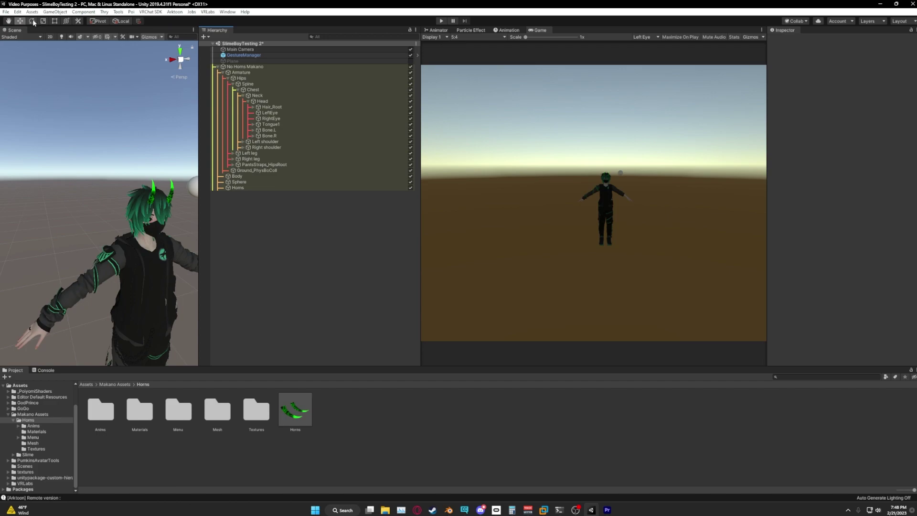
# Step: Frame Bone.L and lower the left horn slightly on the head
pyautogui.click(268, 130)
pyautogui.press('f')
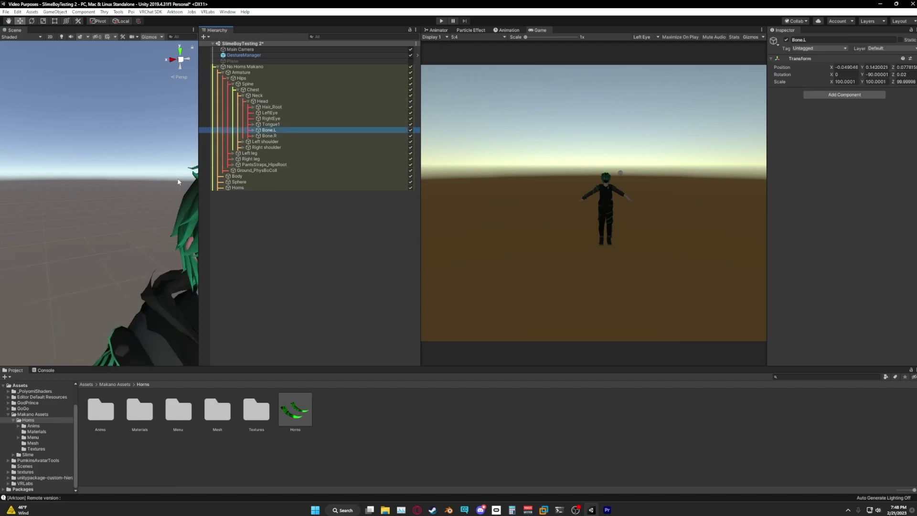
pyautogui.scroll(3, 91, 179)
pyautogui.keyDown('alt'); pyautogui.moveTo(92, 178); pyautogui.dragTo(172, 177); pyautogui.keyUp('alt')
pyautogui.scroll(3, 124, 166)
pyautogui.scroll(-4, 125, 165)
# Step: Move Bone.R to place the right horn on the head
pyautogui.click(119, 191)
pyautogui.click(148, 177)
pyautogui.keyDown('alt'); pyautogui.moveTo(115, 165); pyautogui.dragTo(128, 162); pyautogui.keyUp('alt')
pyautogui.click(238, 188)
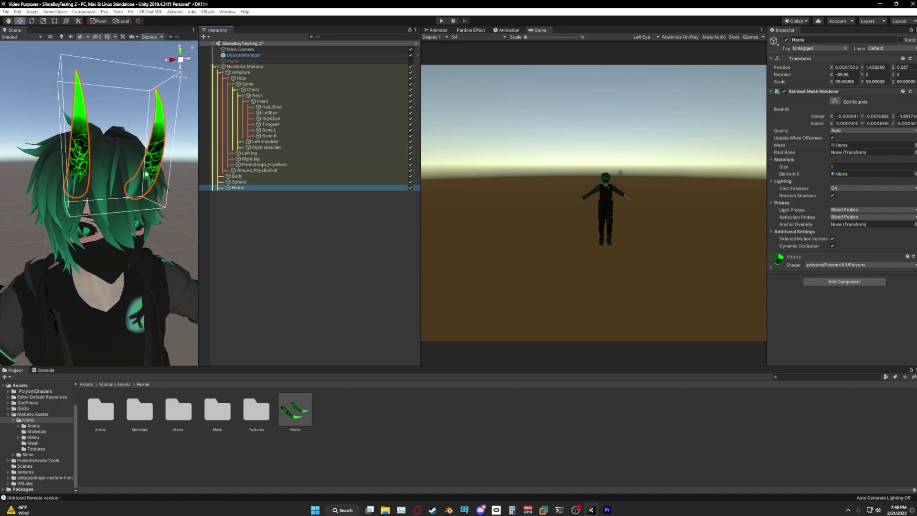
pyautogui.click(287, 130)
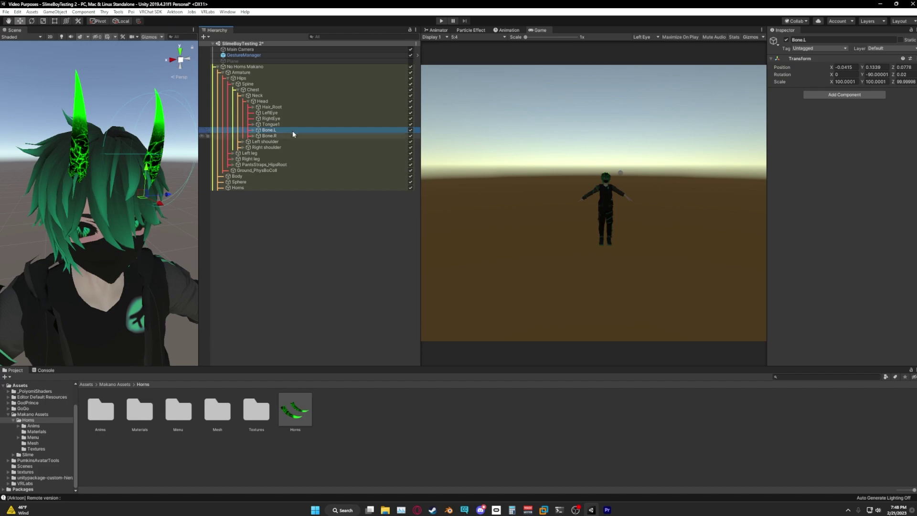
pyautogui.click(268, 136)
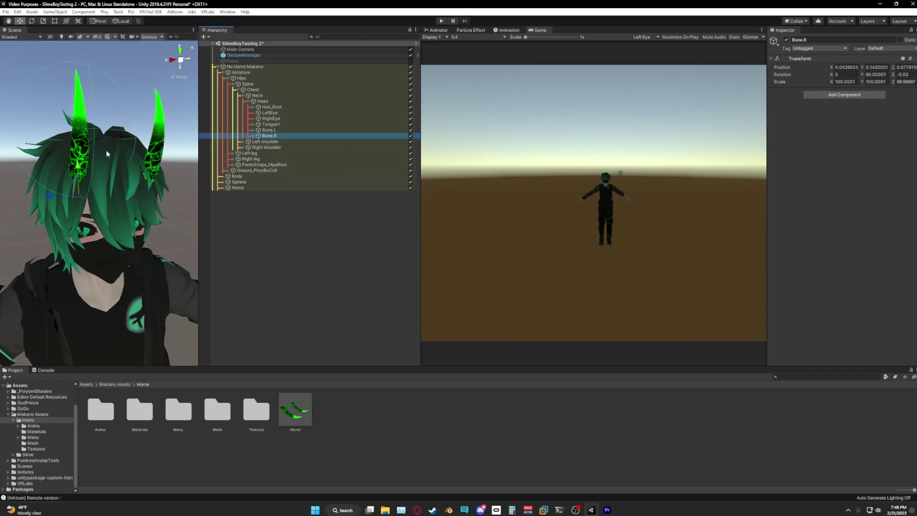
pyautogui.moveTo(81, 173); pyautogui.dragTo(131, 187)
pyautogui.click(130, 183)
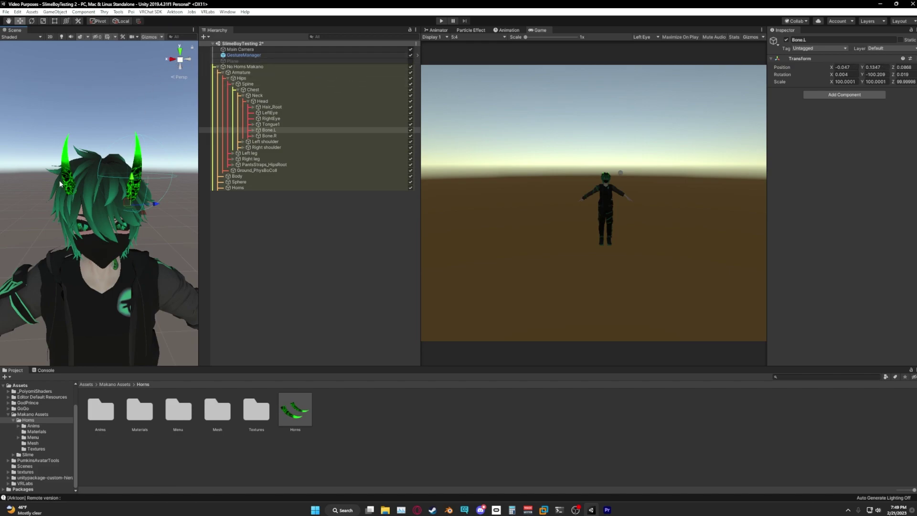
# Step: Copy Bone.L's position to Bone.R: Y 0.1347 and Z 0.0868
pyautogui.click(881, 68)
pyautogui.hotkey('ctrl', 'c')
pyautogui.click(324, 135)
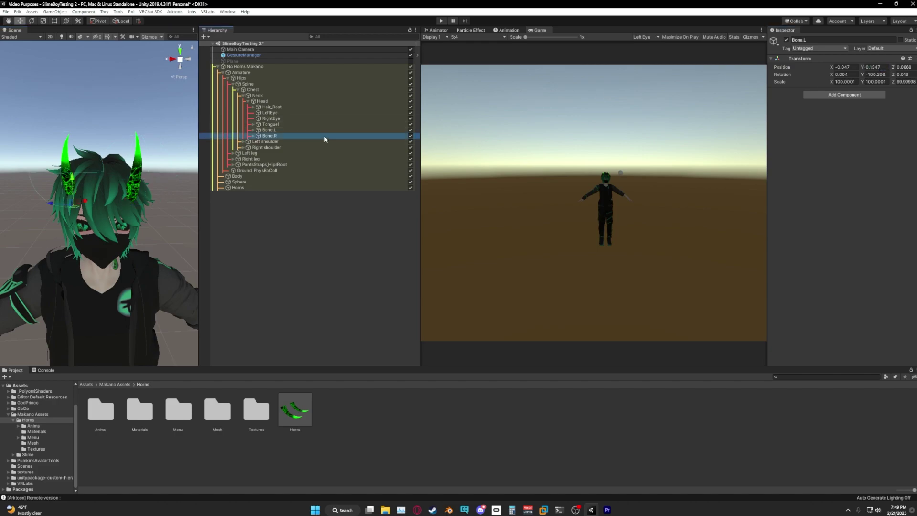
pyautogui.click(876, 68)
pyautogui.hotkey('ctrl', 'v')
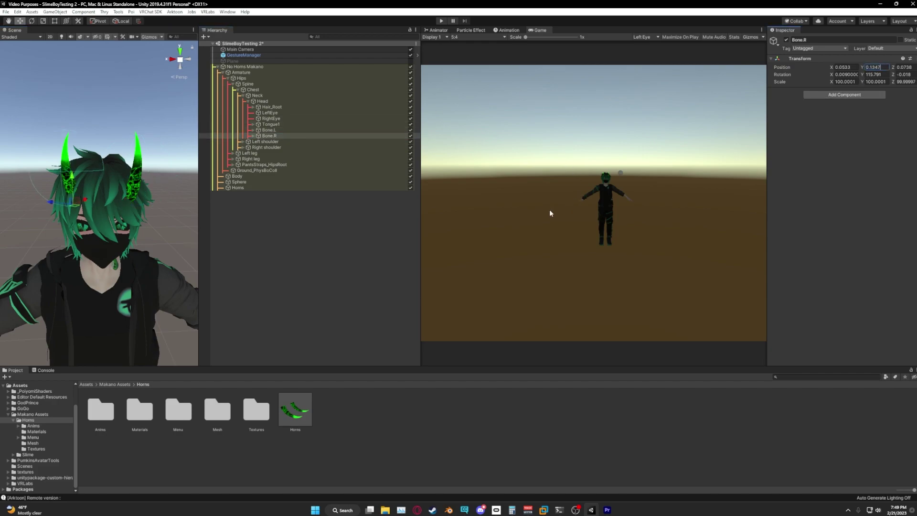
pyautogui.click(287, 130)
pyautogui.click(876, 68)
pyautogui.click(303, 136)
pyautogui.click(905, 67)
pyautogui.write('0.0868')
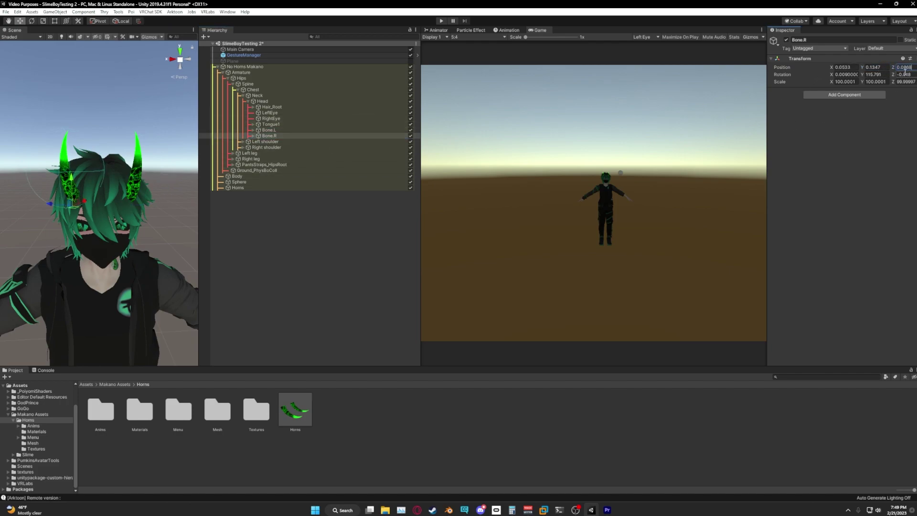
pyautogui.press('Return')
# Step: Set Bone.R's Y rotation to 100.209, mirroring Bone.L's -100.209
pyautogui.moveTo(182, 210); pyautogui.dragTo(165, 169, button='middle')
pyautogui.click(165, 169)
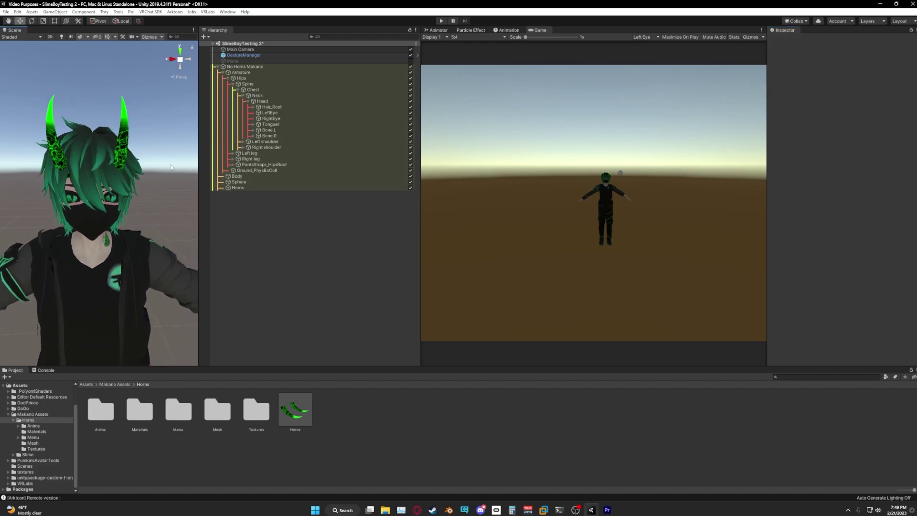
pyautogui.click(277, 131)
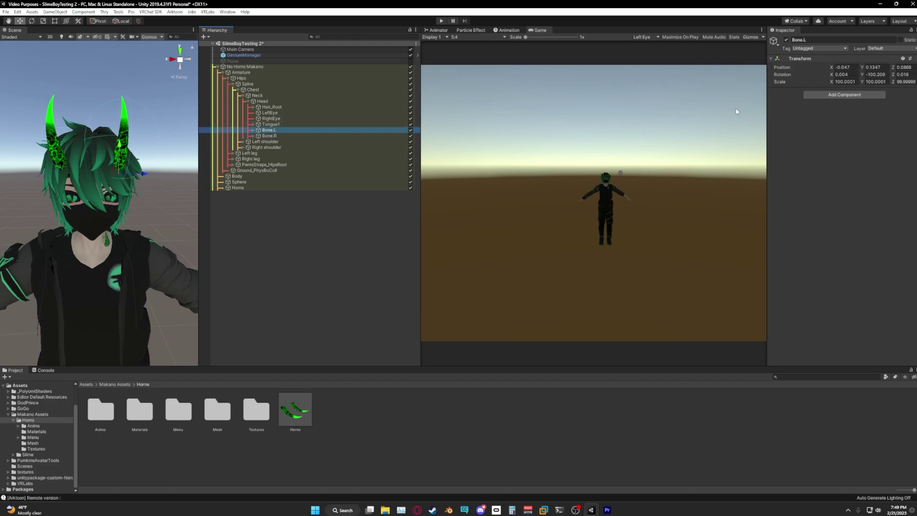
pyautogui.click(869, 74)
pyautogui.hotkey('ctrl', 'c')
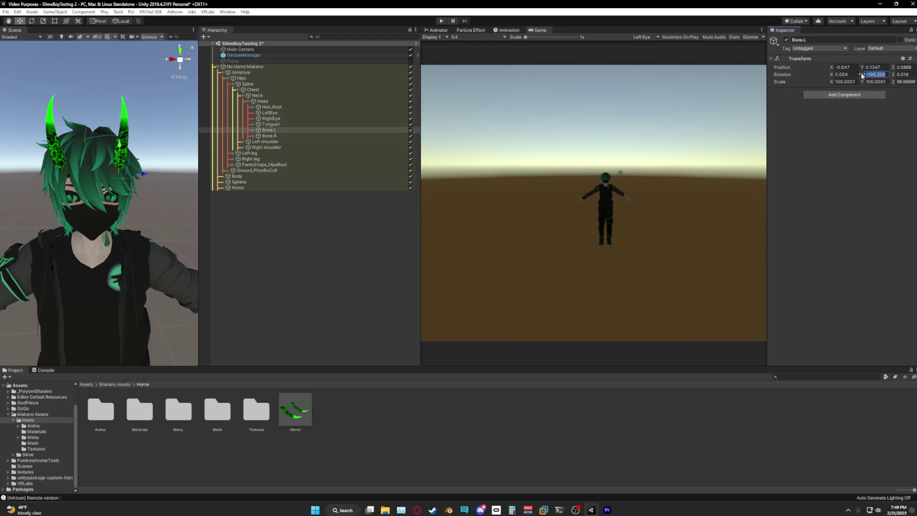
pyautogui.click(296, 136)
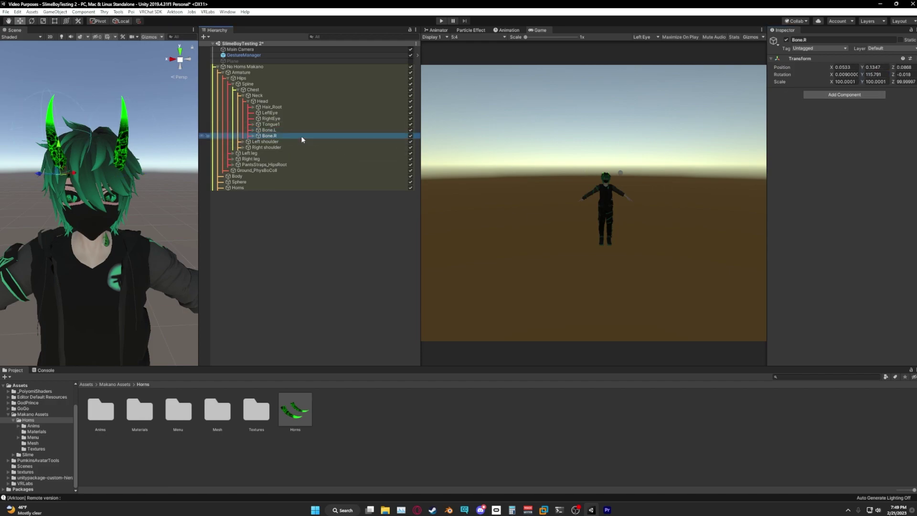
pyautogui.moveTo(118, 145); pyautogui.dragTo(114, 163, button='middle')
pyautogui.moveTo(114, 163); pyautogui.dragTo(100, 276, button='right')
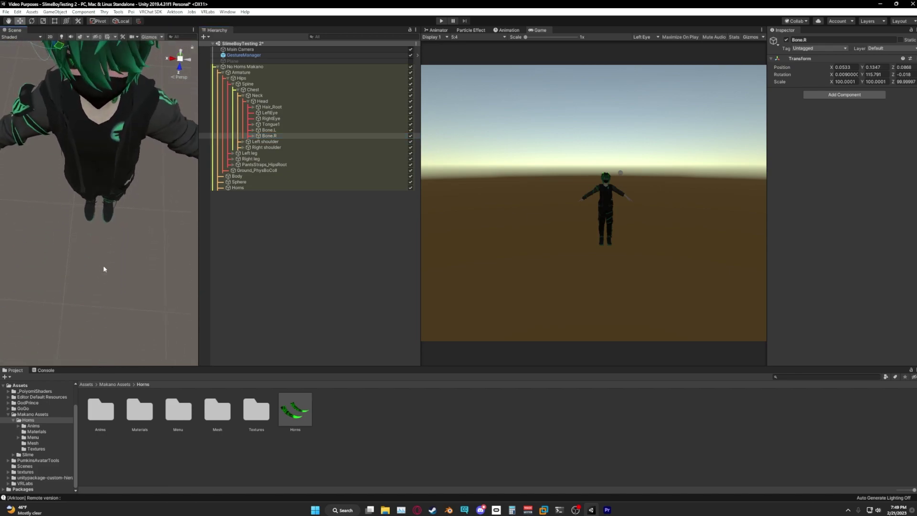
pyautogui.moveTo(109, 191); pyautogui.dragTo(124, 100, button='right')
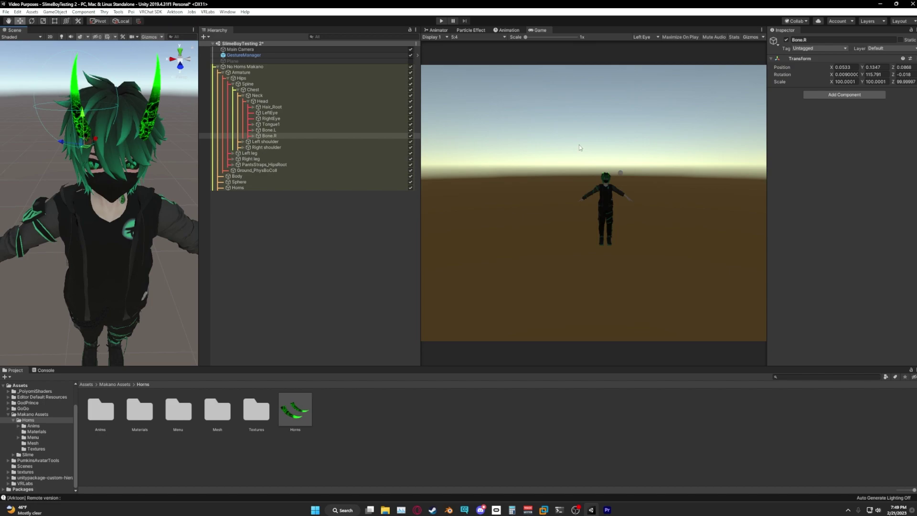
pyautogui.click(874, 74)
pyautogui.hotkey('ctrl', 'v')
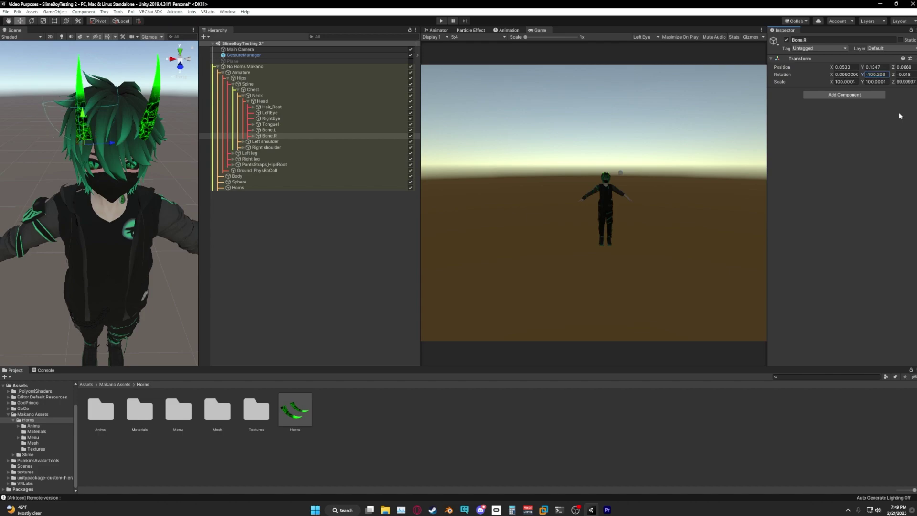
pyautogui.press('Delete')
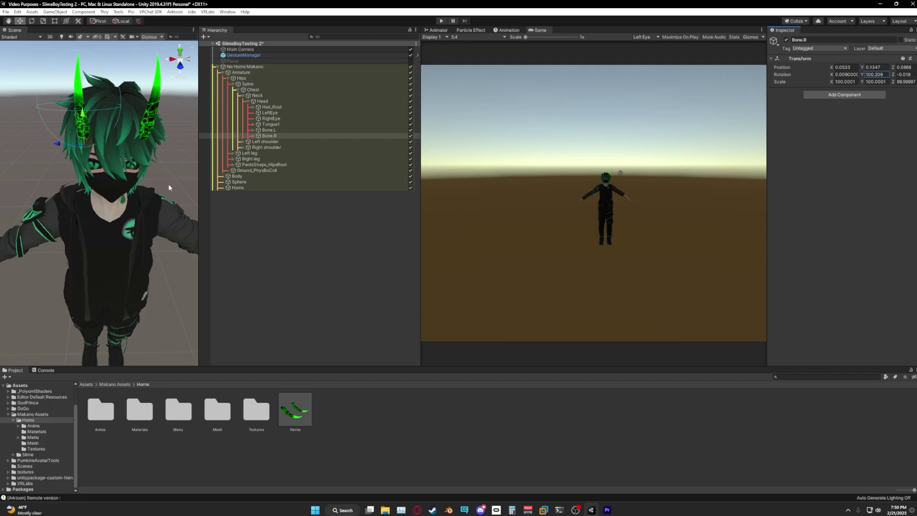
pyautogui.moveTo(168, 183); pyautogui.dragTo(168, 185, button='right')
pyautogui.moveTo(168, 186); pyautogui.dragTo(174, 165, button='middle')
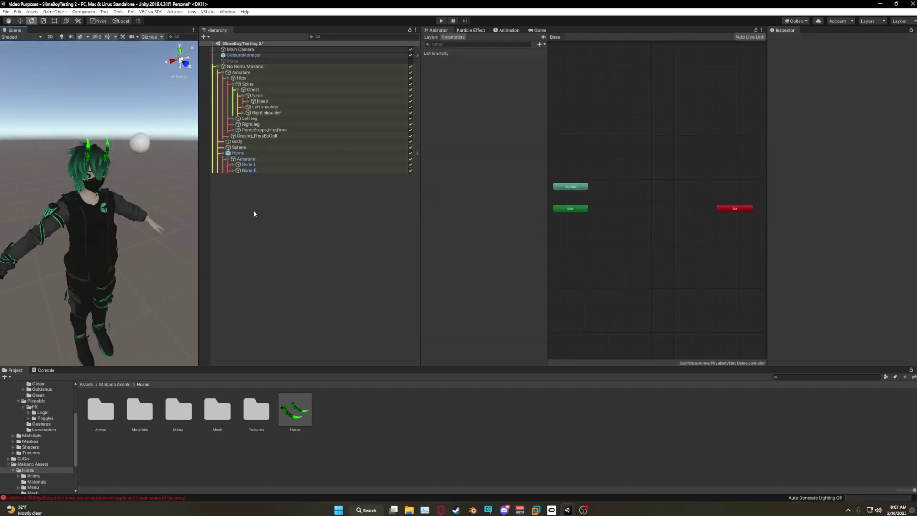
# Step: Open VRLabs Avatars 3.0 Manager with No Horns Makano loaded and view its expression parameters
pyautogui.click(209, 12)
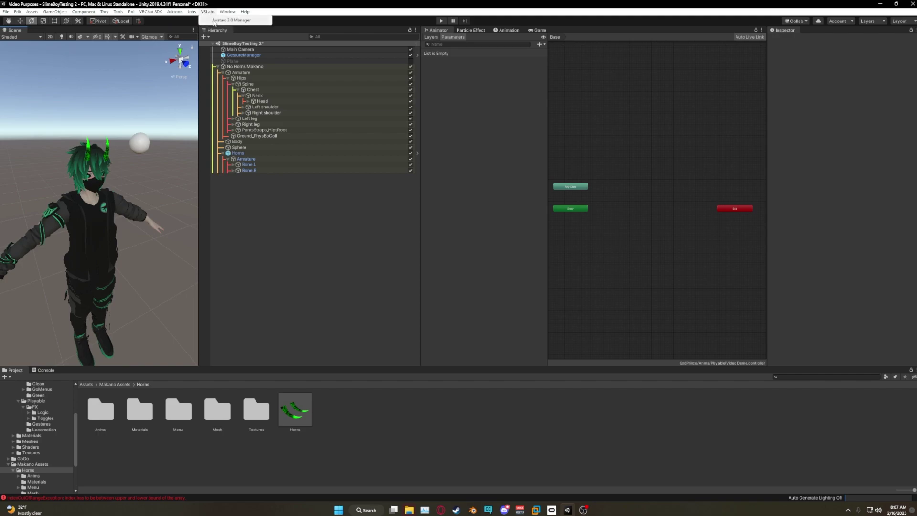
pyautogui.click(214, 20)
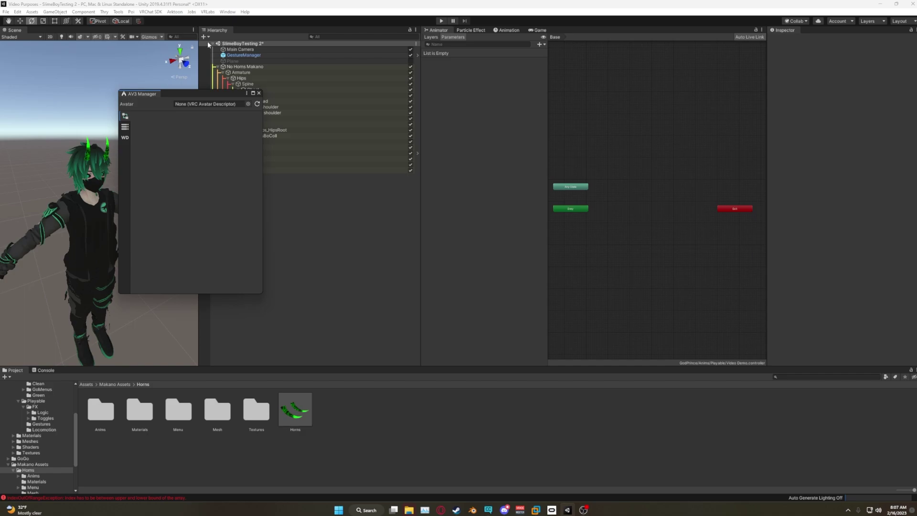
pyautogui.moveTo(245, 67); pyautogui.dragTo(206, 104)
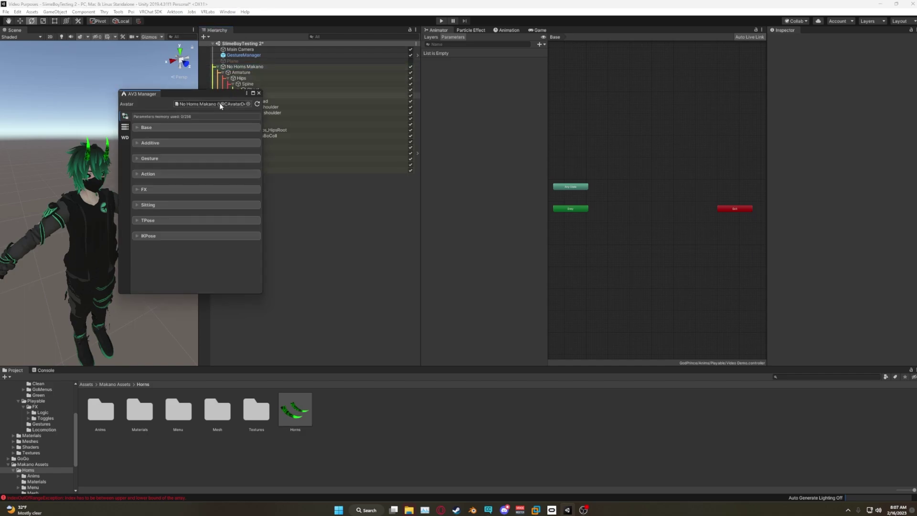
pyautogui.click(125, 128)
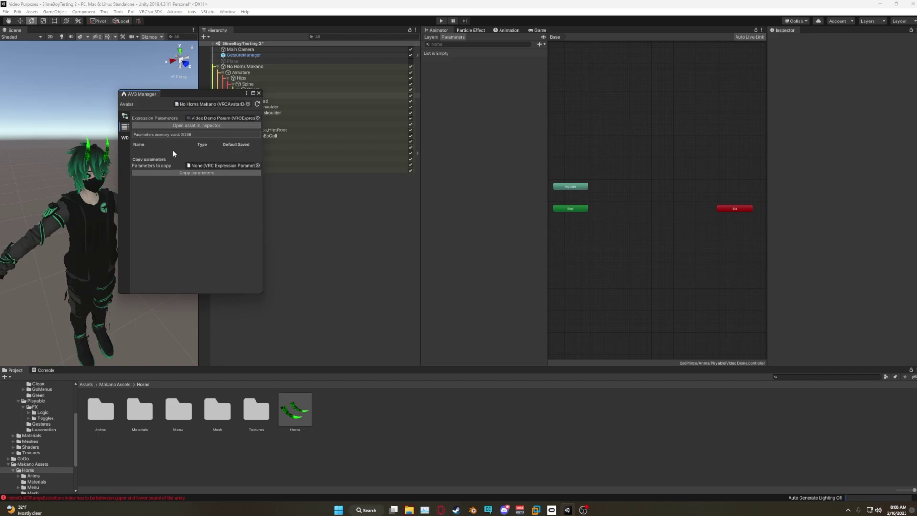
# Step: In the Layers tab, expand FX and start adding an animator to merge
pyautogui.click(125, 123)
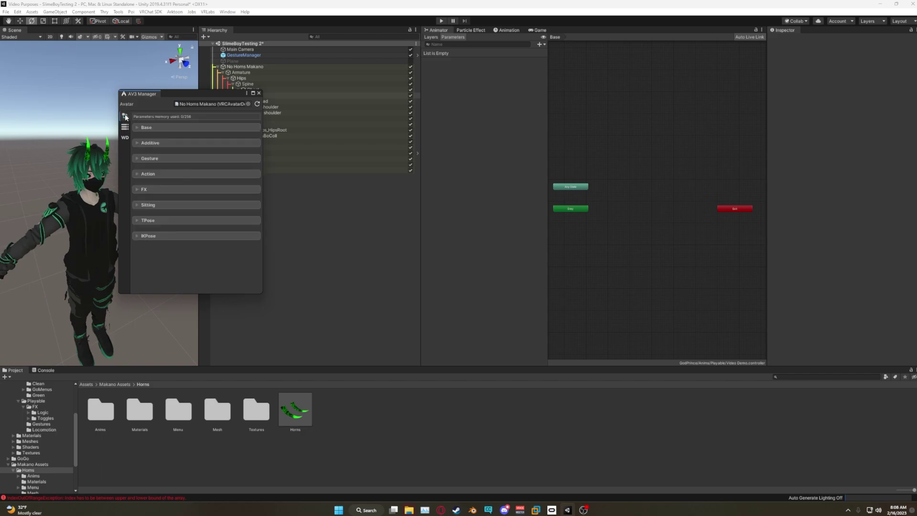
pyautogui.click(137, 190)
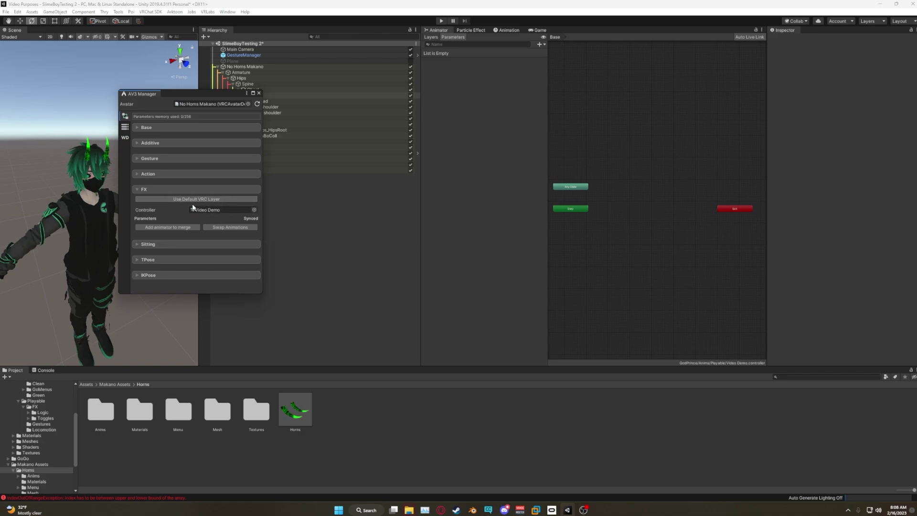
pyautogui.click(148, 229)
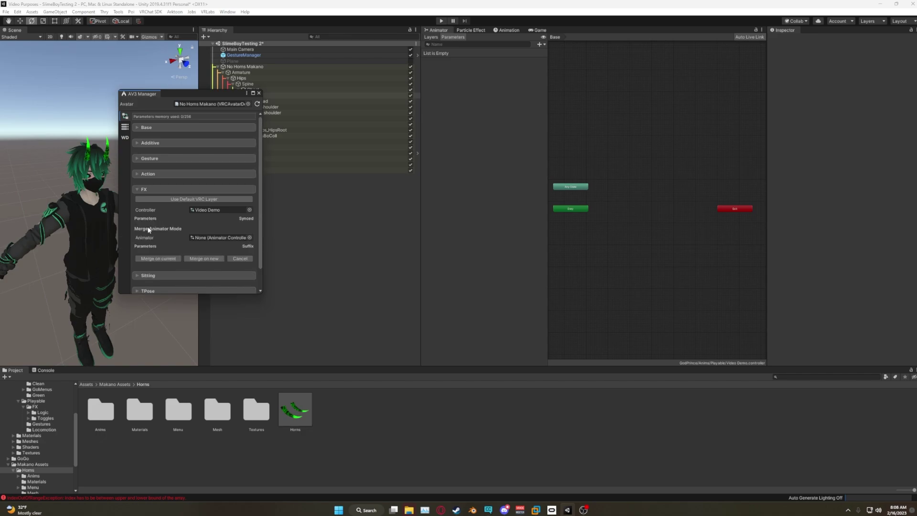
# Step: Choose Horns Controller (Advance) and merge it into the current Video Demo FX controller
pyautogui.click(249, 238)
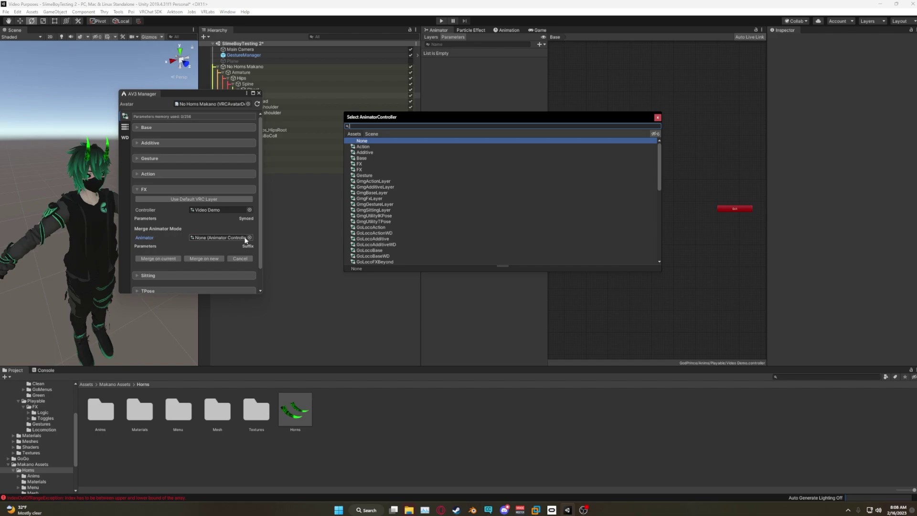
pyautogui.write('horns')
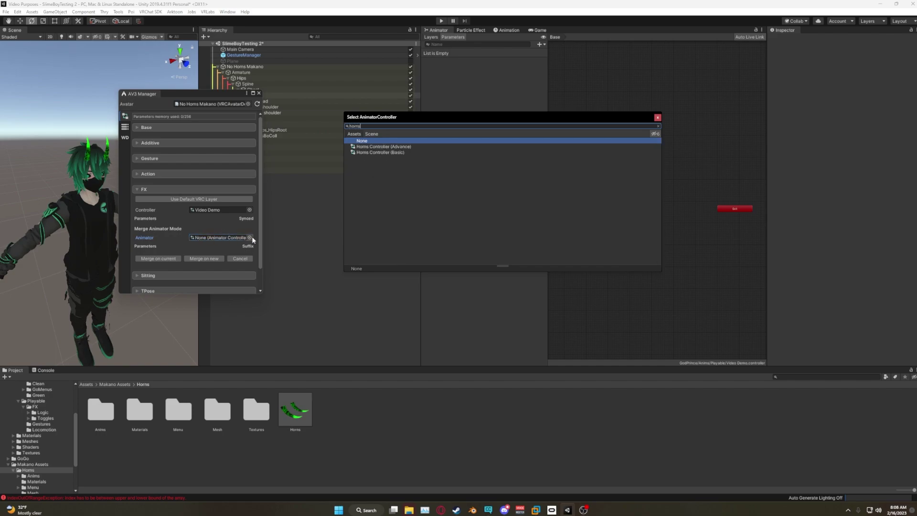
pyautogui.click(394, 147)
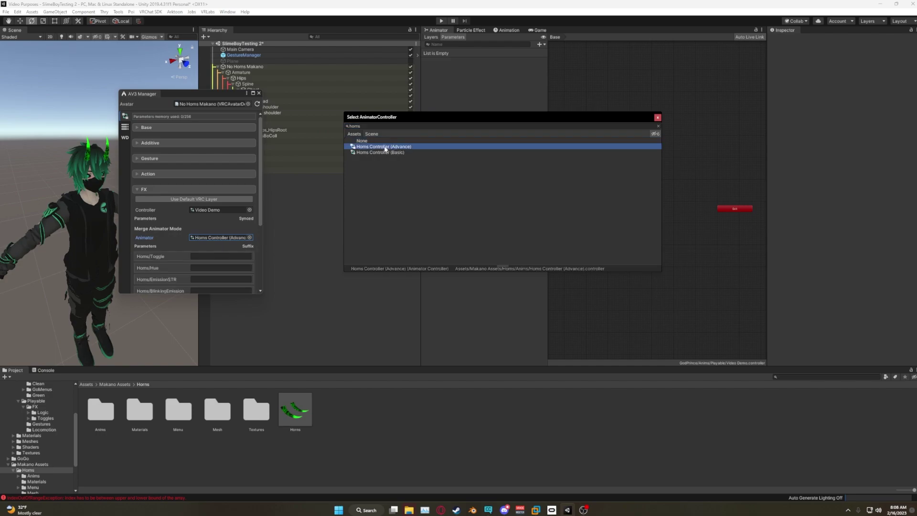
pyautogui.scroll(-3, 205, 190)
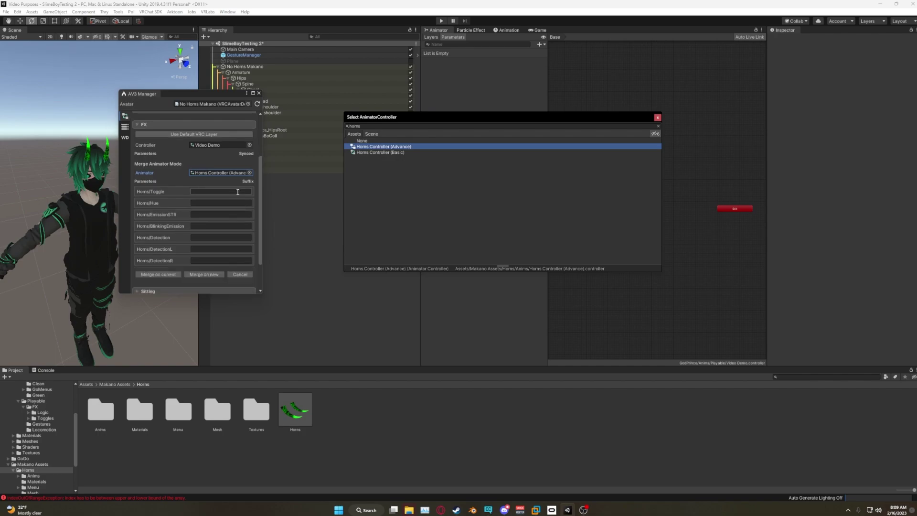
pyautogui.doubleClick(391, 148)
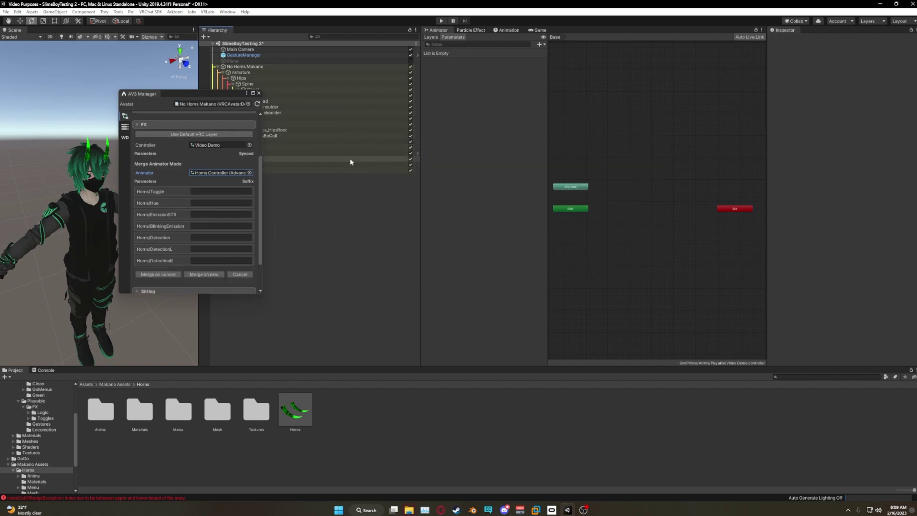
pyautogui.scroll(-1, 163, 248)
pyautogui.scroll(-1, 162, 245)
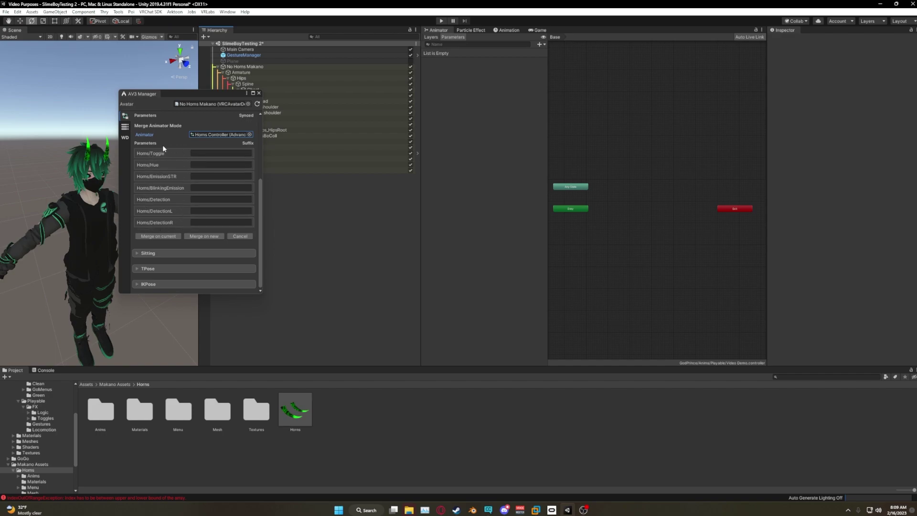
pyautogui.click(158, 236)
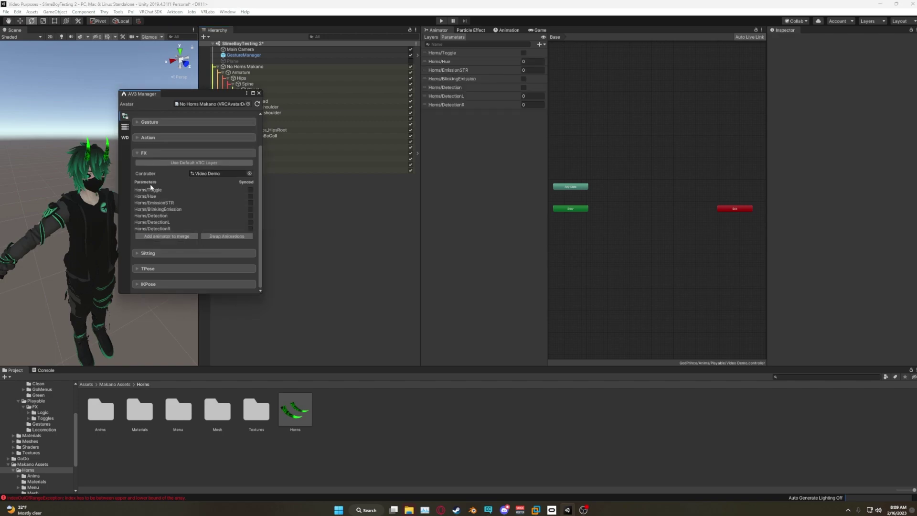
pyautogui.click(125, 127)
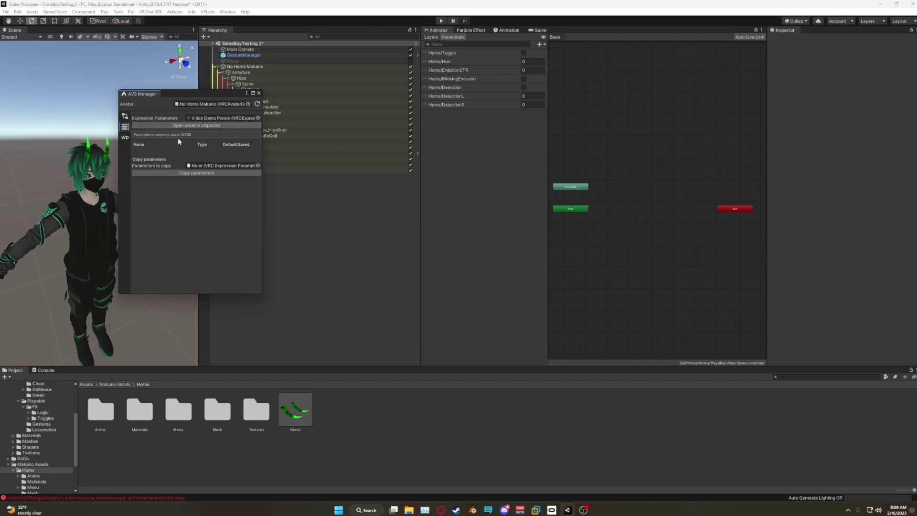
# Step: Copy parameters from Horns Param (Advance) into Video Demo Param, reaching 19/256 memory
pyautogui.click(258, 165)
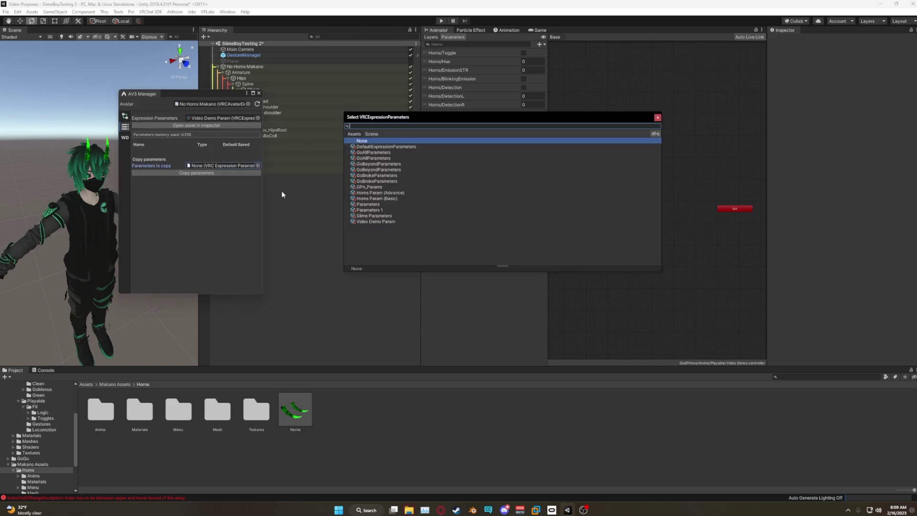
pyautogui.click(185, 188)
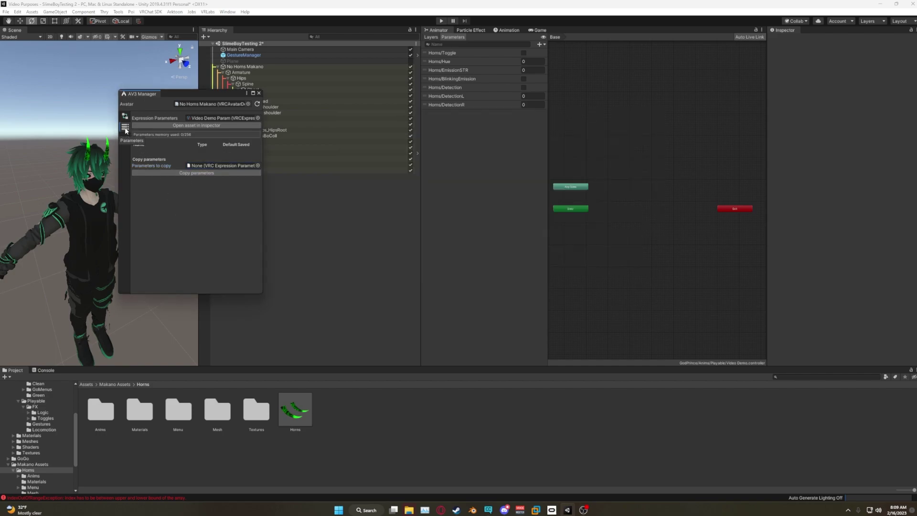
pyautogui.click(258, 165)
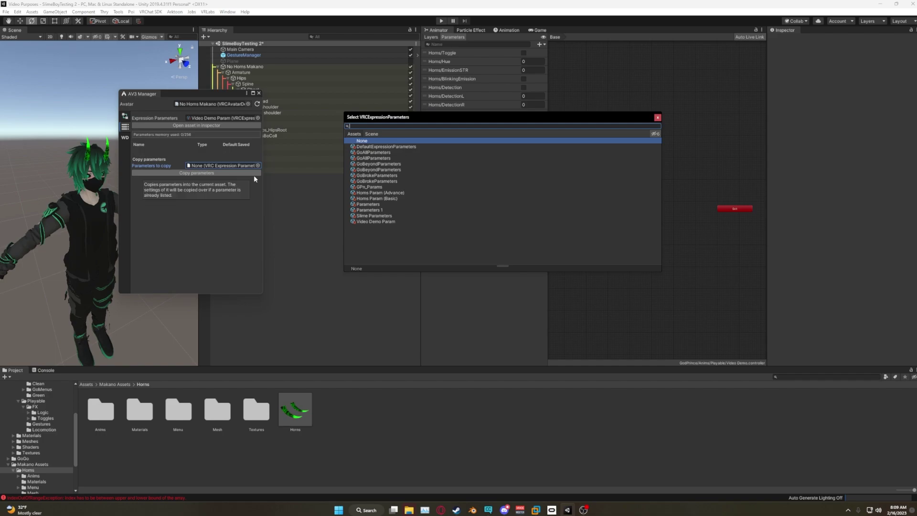
pyautogui.write('horn')
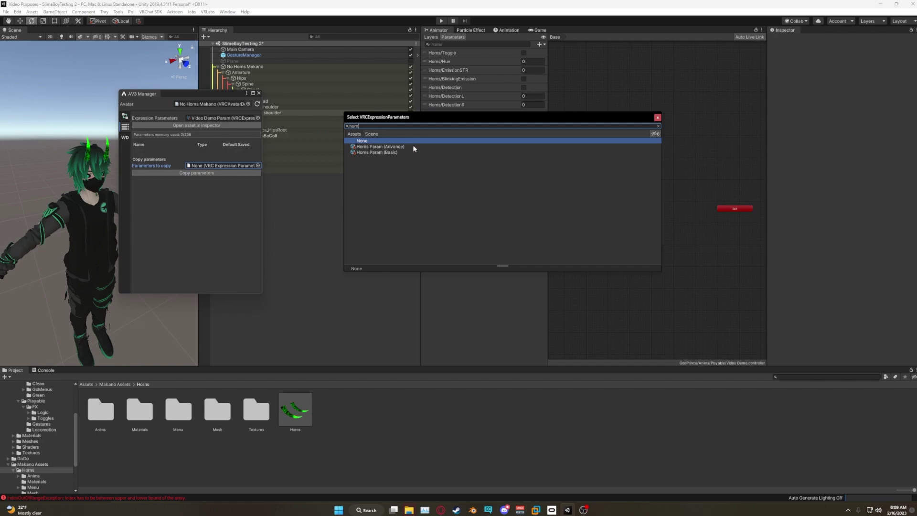
pyautogui.doubleClick(397, 146)
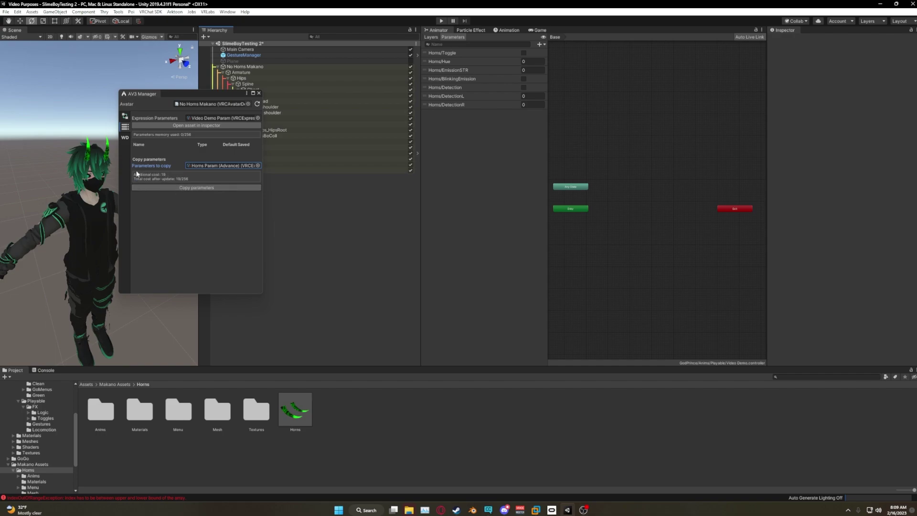
pyautogui.click(258, 166)
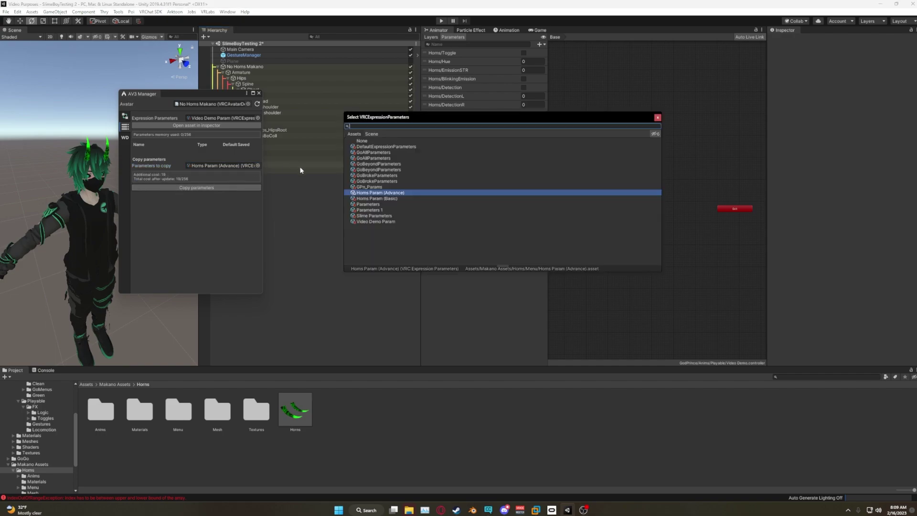
pyautogui.click(364, 198)
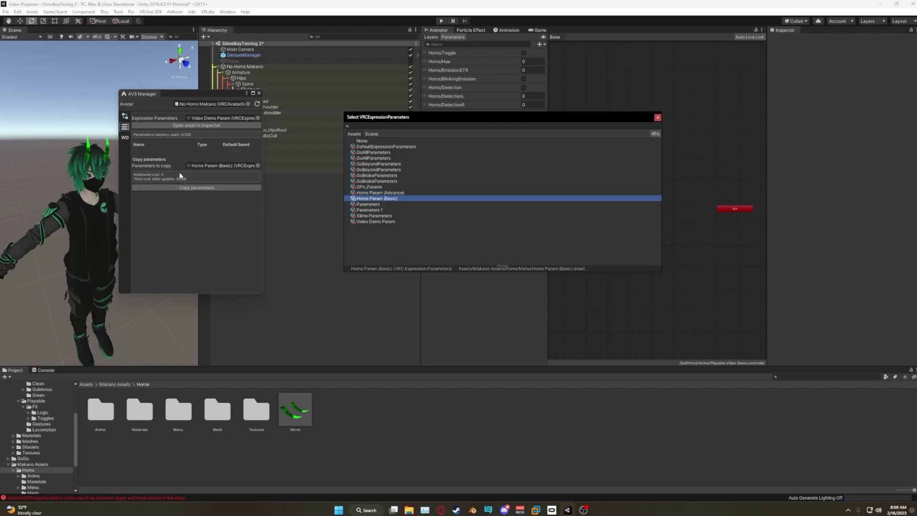
pyautogui.doubleClick(383, 193)
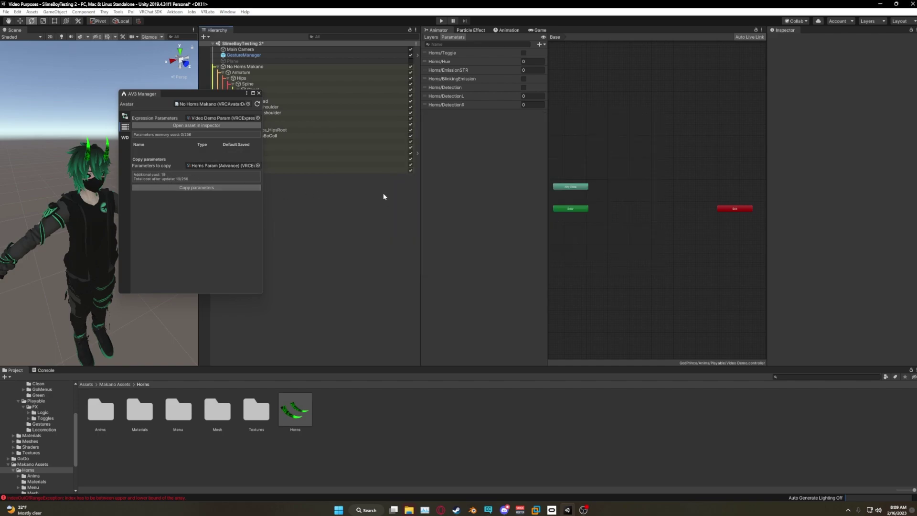
pyautogui.click(168, 188)
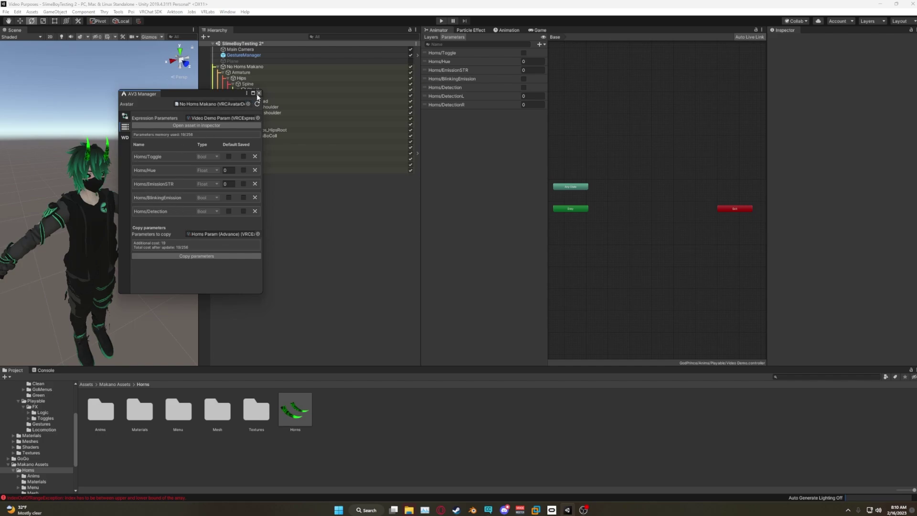
# Step: Close AV3 Manager and locate No Horns Makano's Video Demo Menu via its Expressions Menu field
pyautogui.click(259, 93)
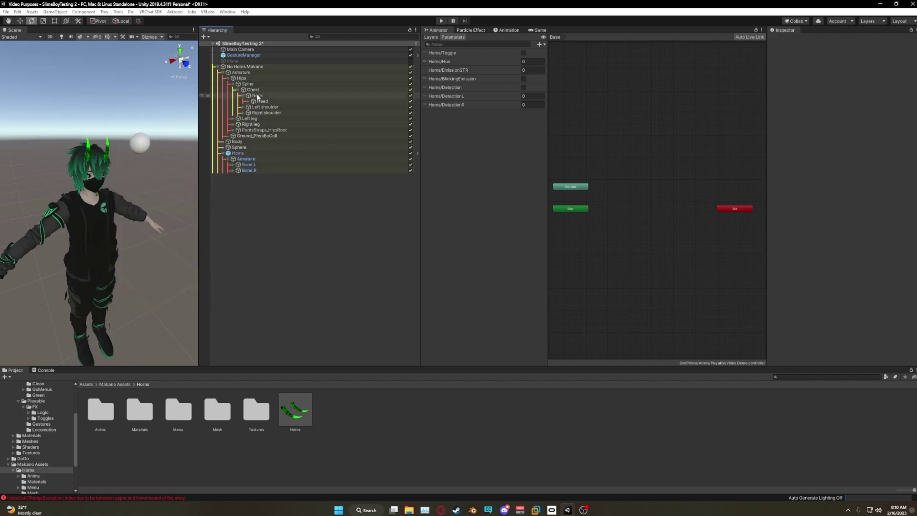
pyautogui.click(253, 66)
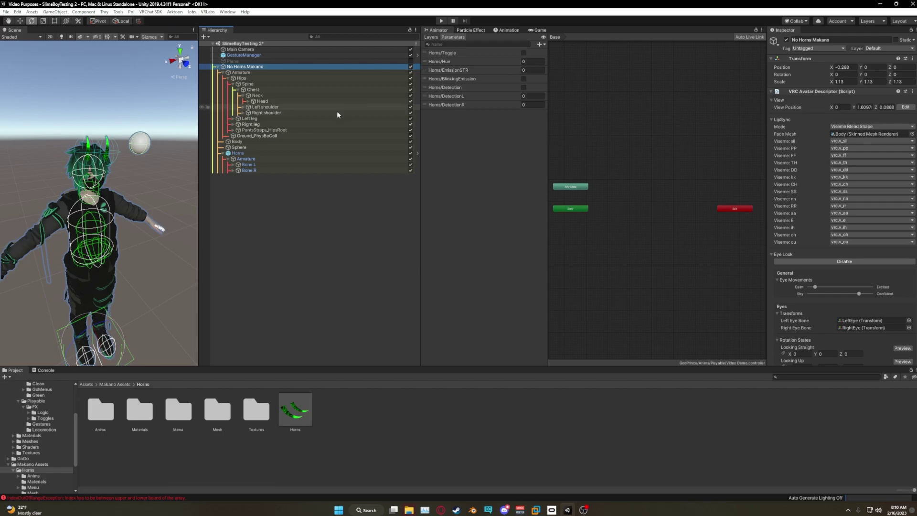
pyautogui.click(310, 215)
pyautogui.click(249, 67)
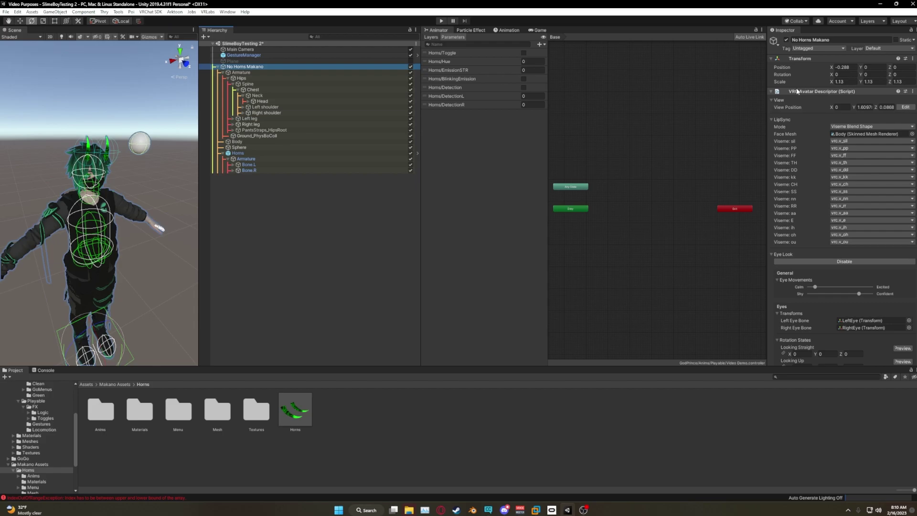
pyautogui.scroll(-10, 815, 191)
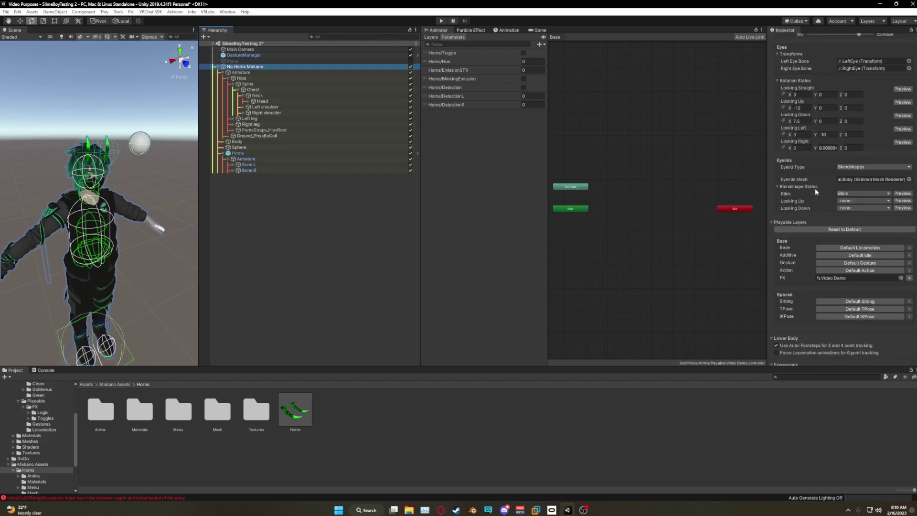
pyautogui.scroll(-3, 810, 187)
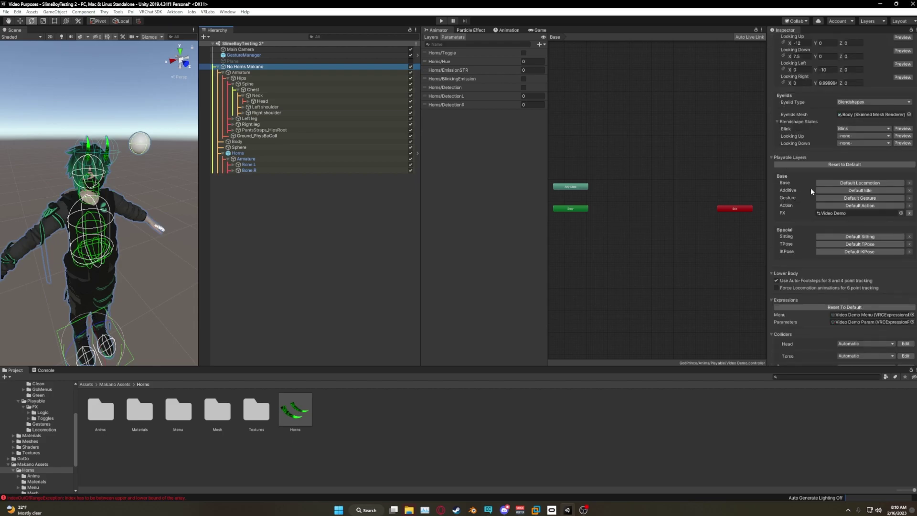
pyautogui.scroll(-7, 798, 200)
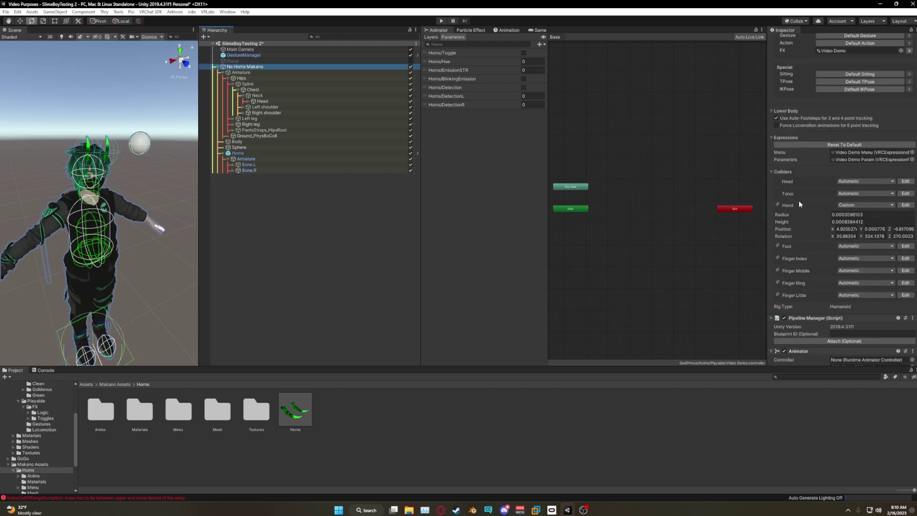
pyautogui.click(856, 152)
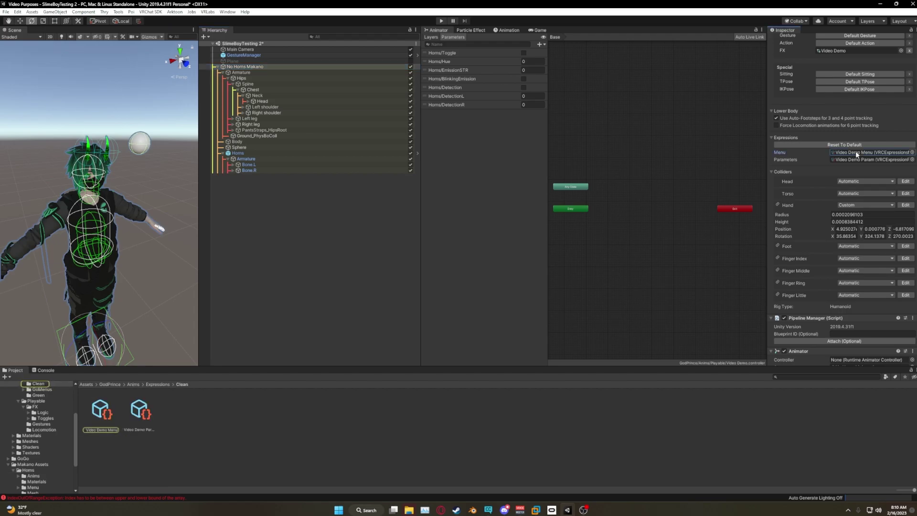
# Step: Give Video Demo Menu a new 'Horns Submenu' control of type Sub Menu linked to Advance Horn Menu
pyautogui.click(105, 414)
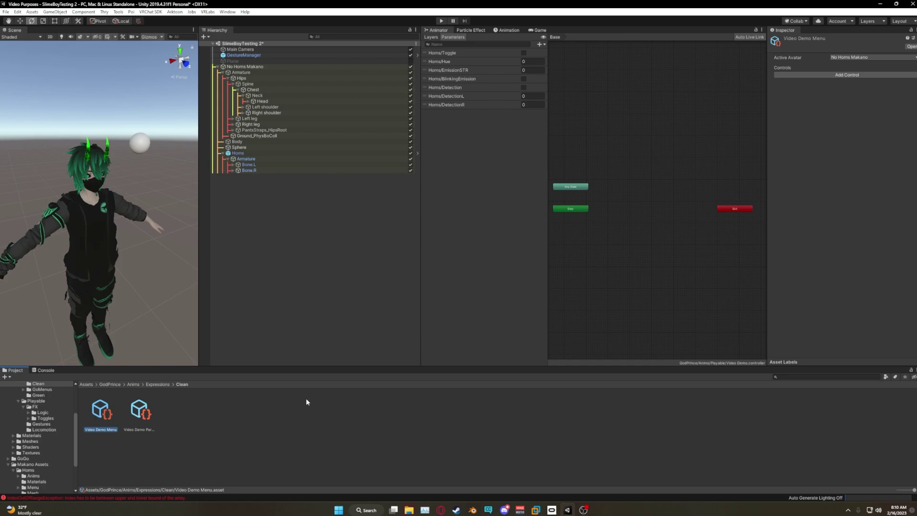
pyautogui.click(810, 74)
pyautogui.click(860, 91)
pyautogui.write('Horns Submenu')
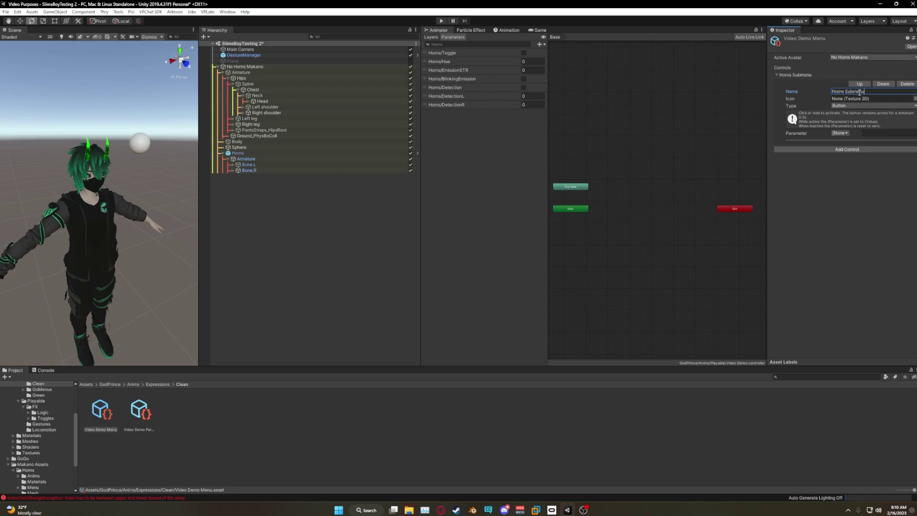
pyautogui.click(812, 202)
pyautogui.click(844, 106)
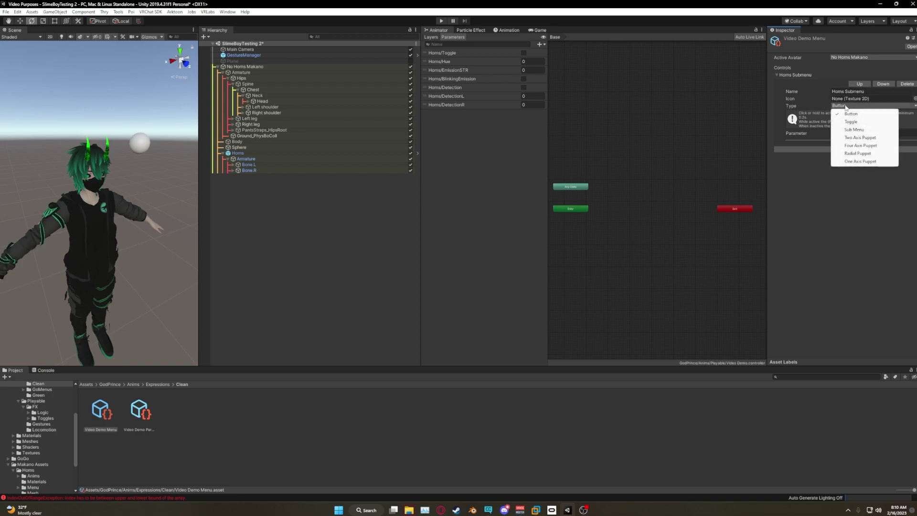
pyautogui.click(854, 129)
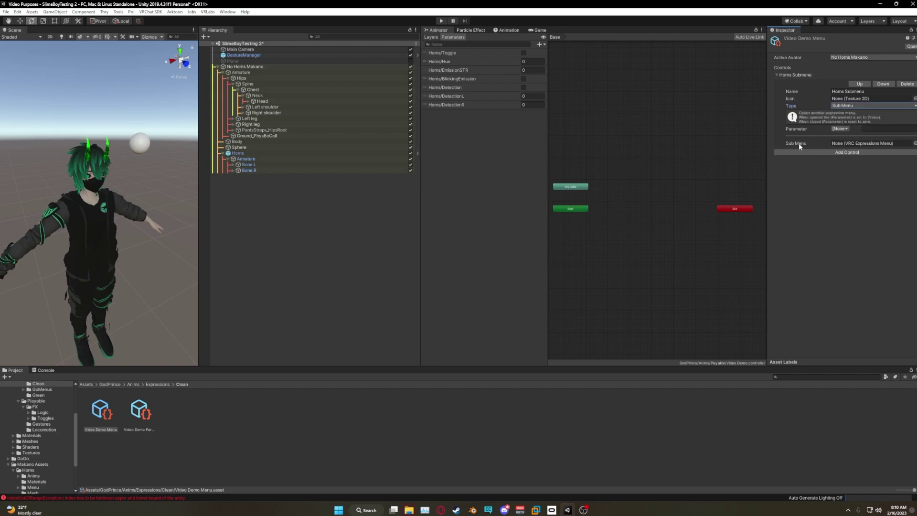
pyautogui.click(915, 143)
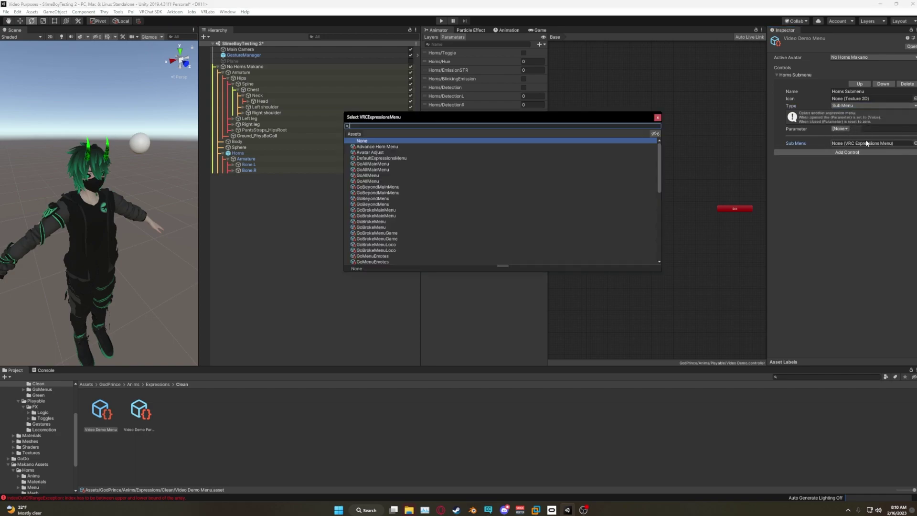
pyautogui.write('horn')
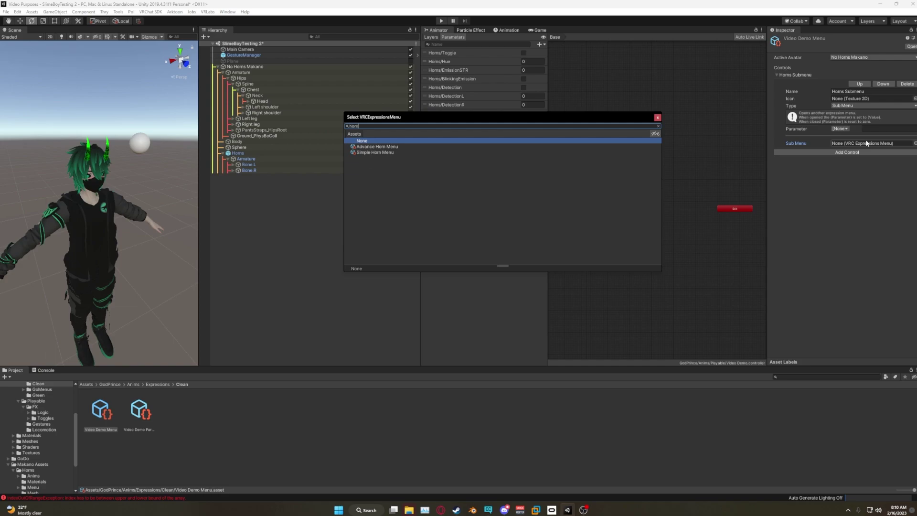
pyautogui.doubleClick(377, 147)
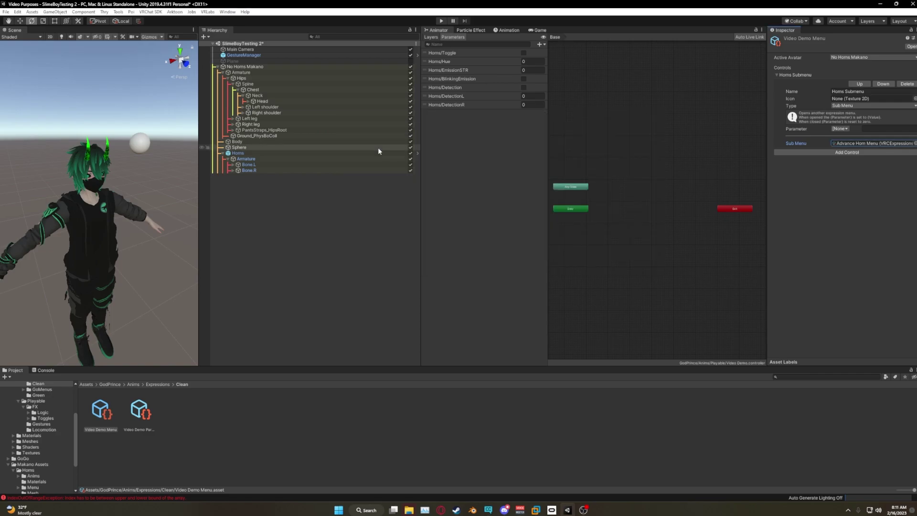
# Step: Save the SlimeBoyTesting 2 scene and enter Play mode to view the avatar
pyautogui.click(389, 224)
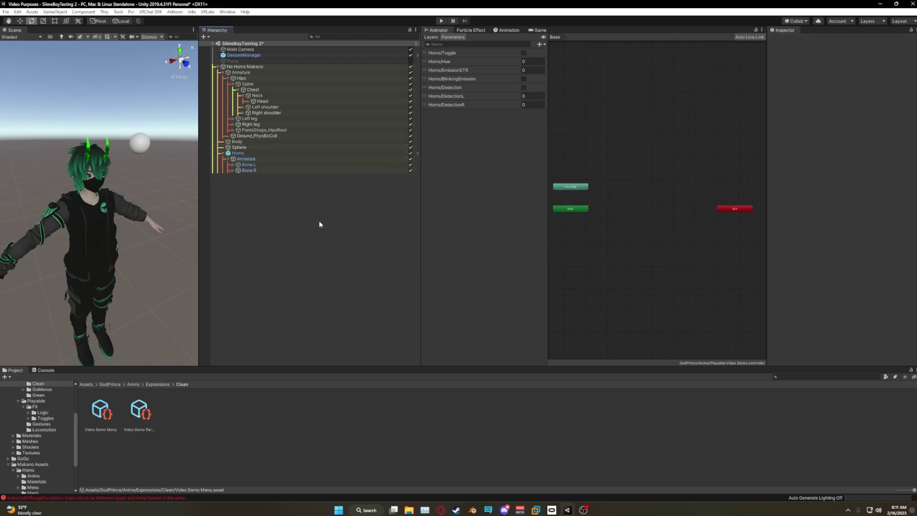
pyautogui.click(253, 67)
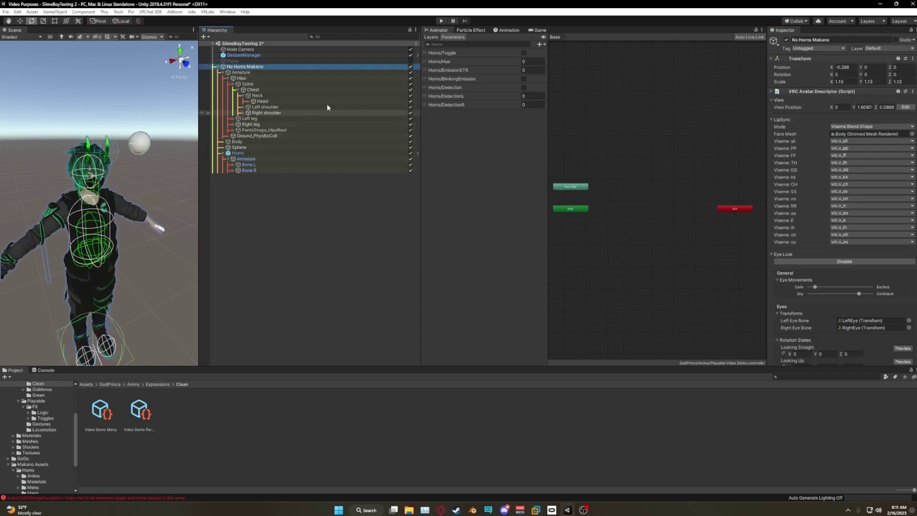
pyautogui.click(255, 194)
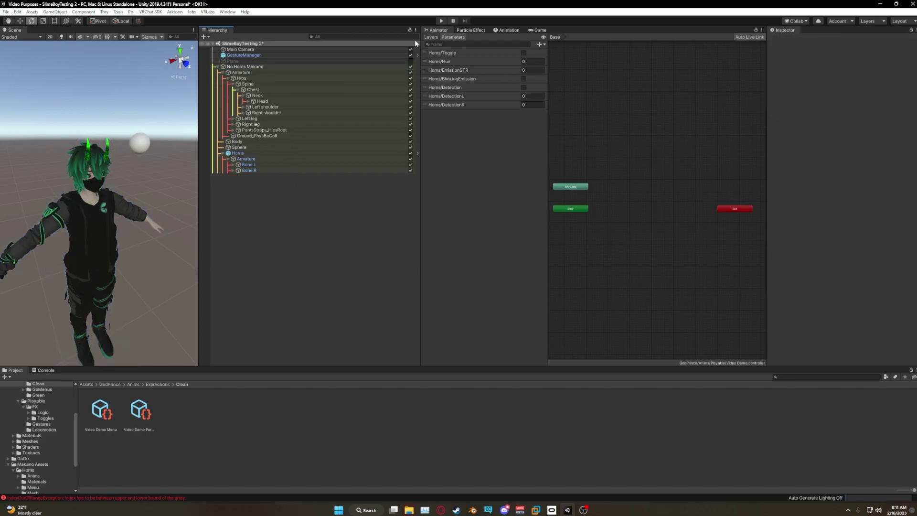
pyautogui.click(6, 12)
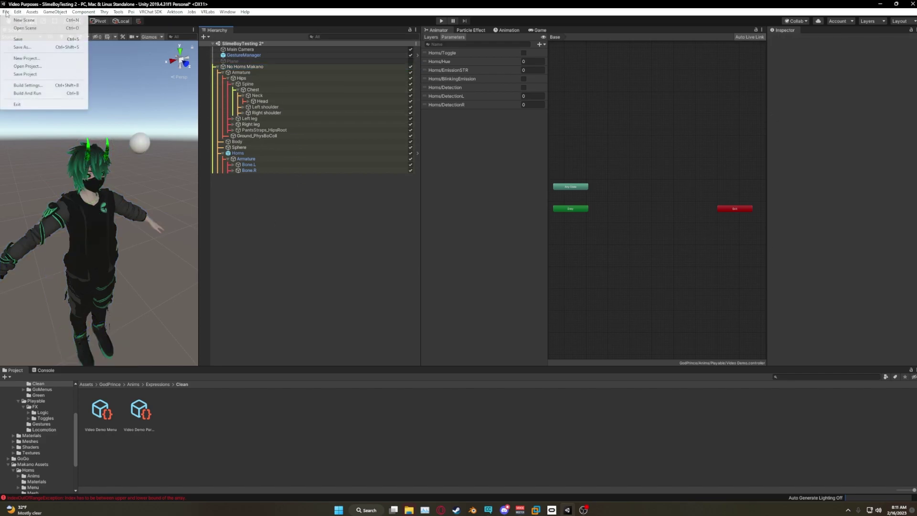
pyautogui.click(20, 46)
pyautogui.click(441, 21)
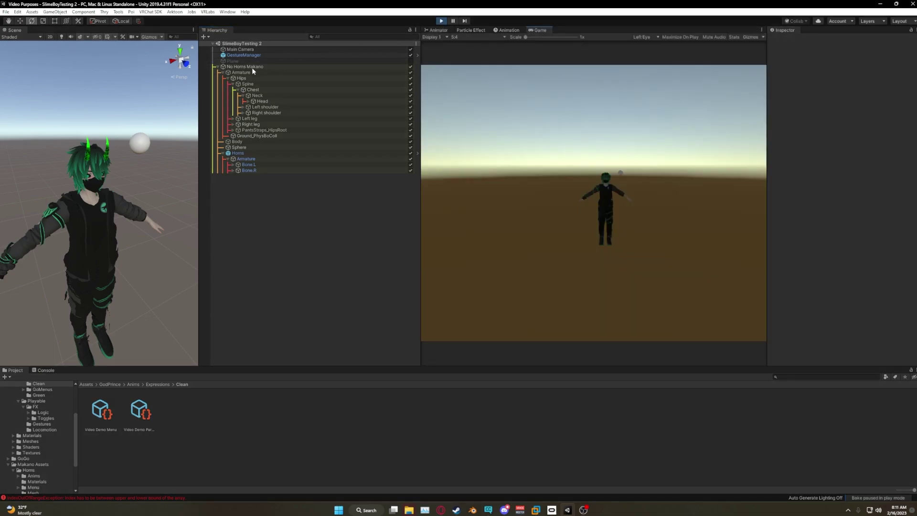
# Step: Bring up Gesture Manager for the No Horns Makano avatar and turn Horn Toggle on
pyautogui.click(251, 68)
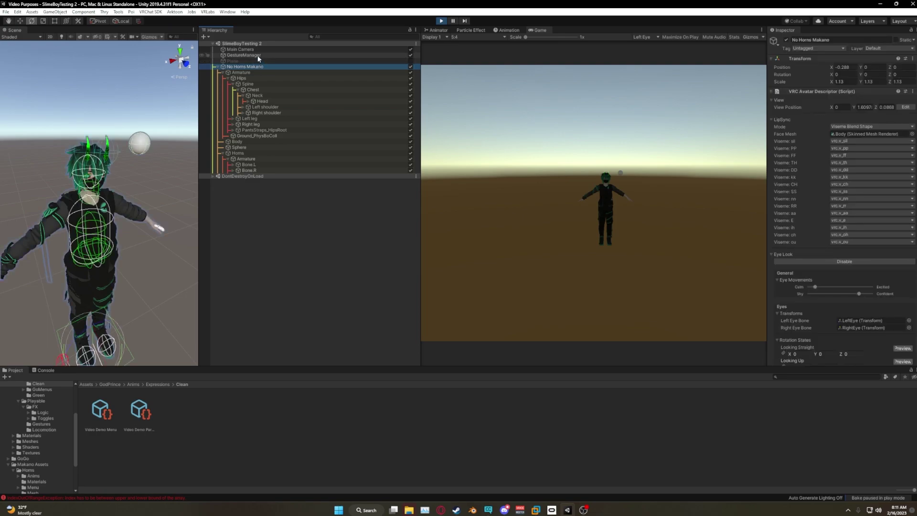
pyautogui.click(258, 56)
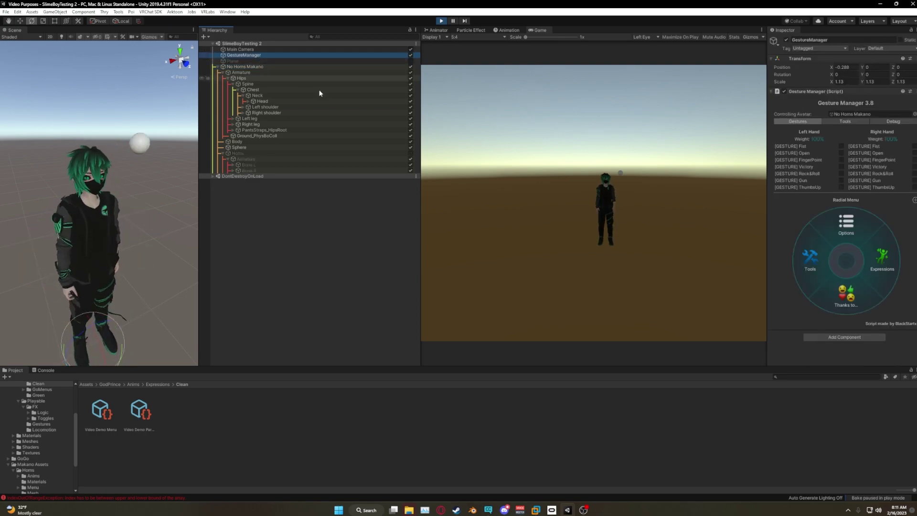
pyautogui.click(863, 266)
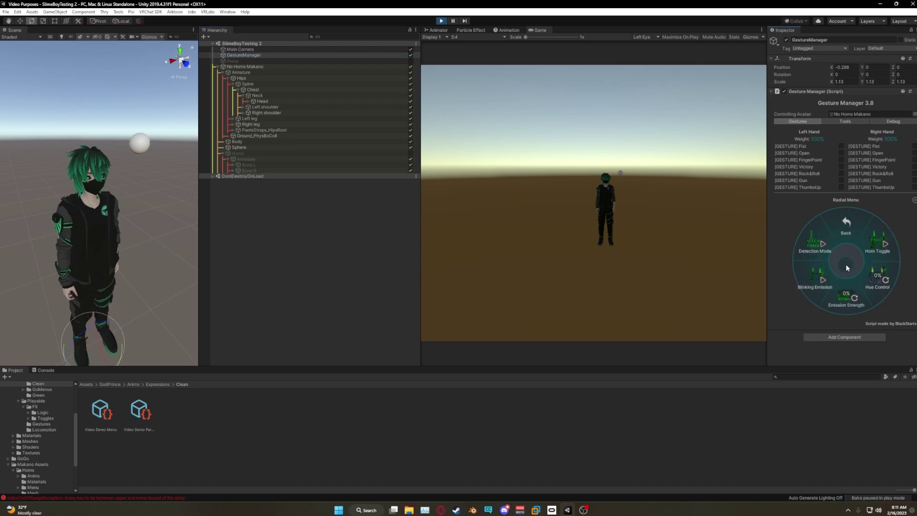
pyautogui.click(872, 250)
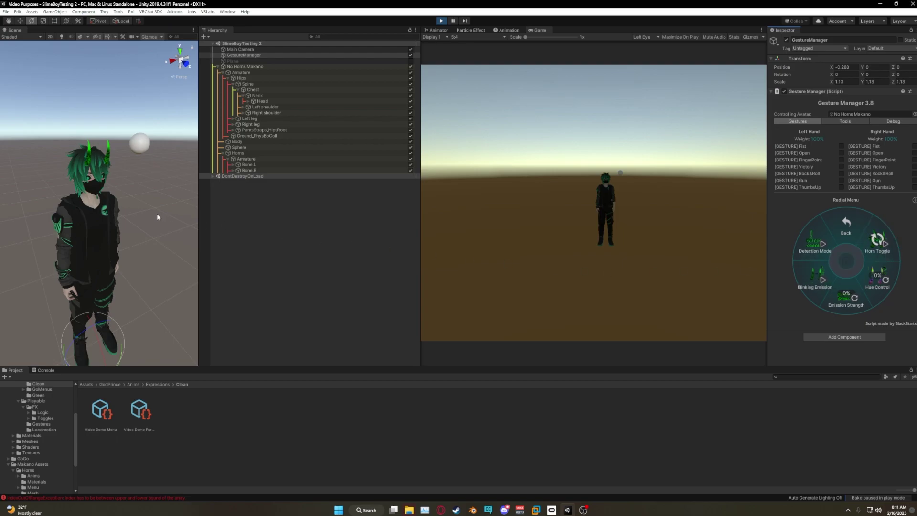
pyautogui.scroll(5, 159, 217)
pyautogui.keyDown('alt'); pyautogui.moveTo(149, 208); pyautogui.dragTo(148, 186); pyautogui.keyUp('alt')
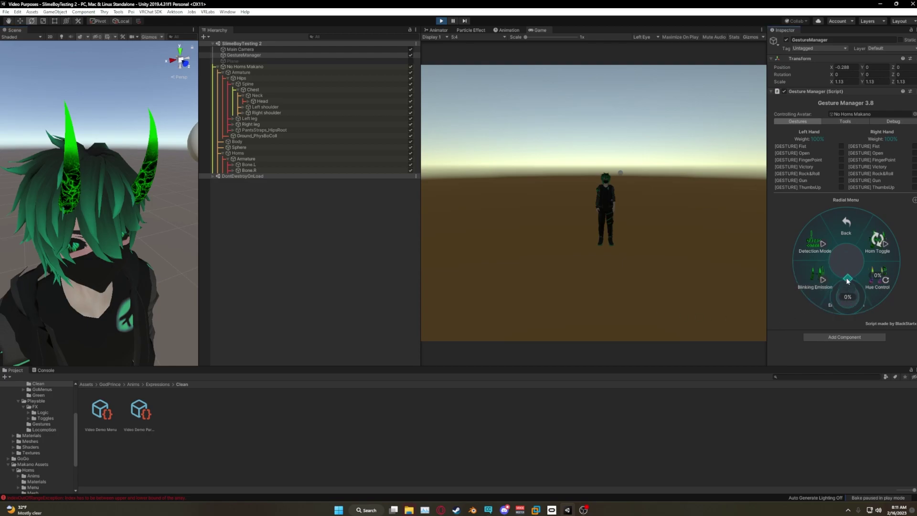
# Step: Raise the horns' Emission Strength to 100% and switch Detection Mode on
pyautogui.moveTo(859, 279); pyautogui.dragTo(856, 241)
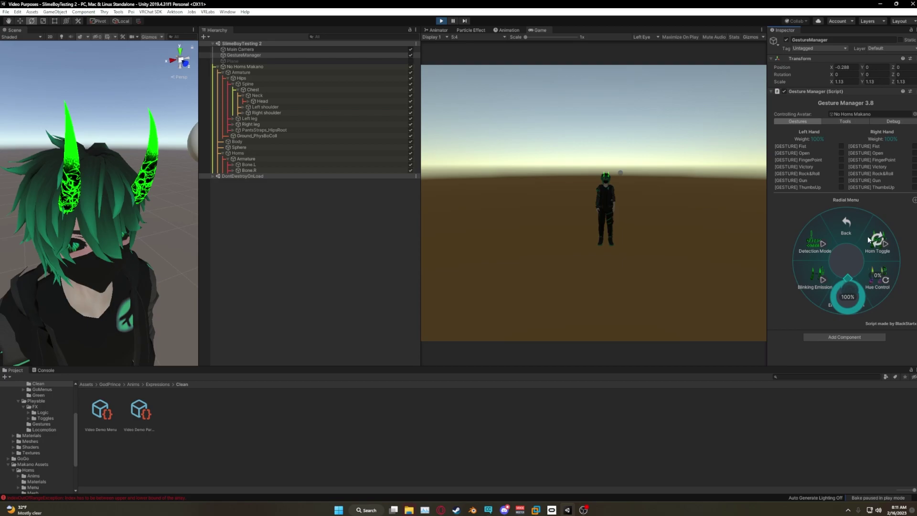
pyautogui.click(847, 269)
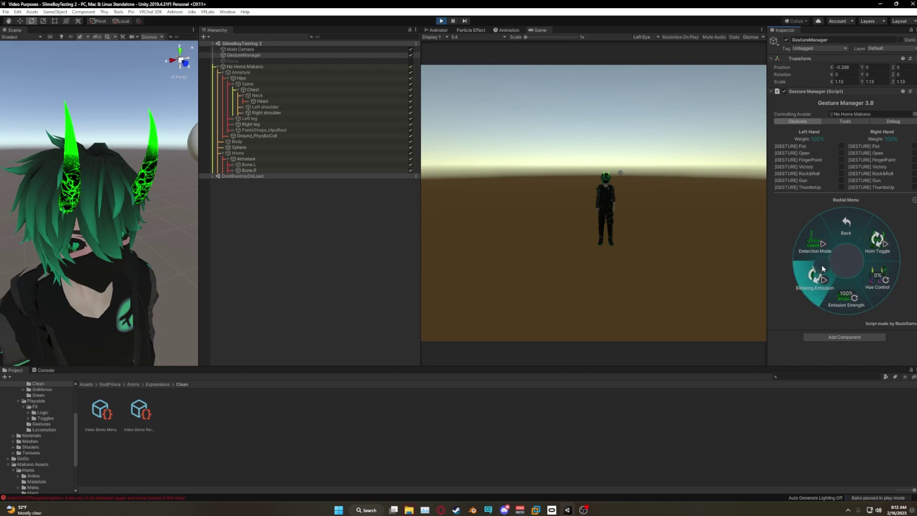
pyautogui.scroll(-3, 178, 267)
pyautogui.scroll(3, 177, 268)
pyautogui.keyDown('alt'); pyautogui.moveTo(177, 268); pyautogui.dragTo(118, 255); pyautogui.keyUp('alt')
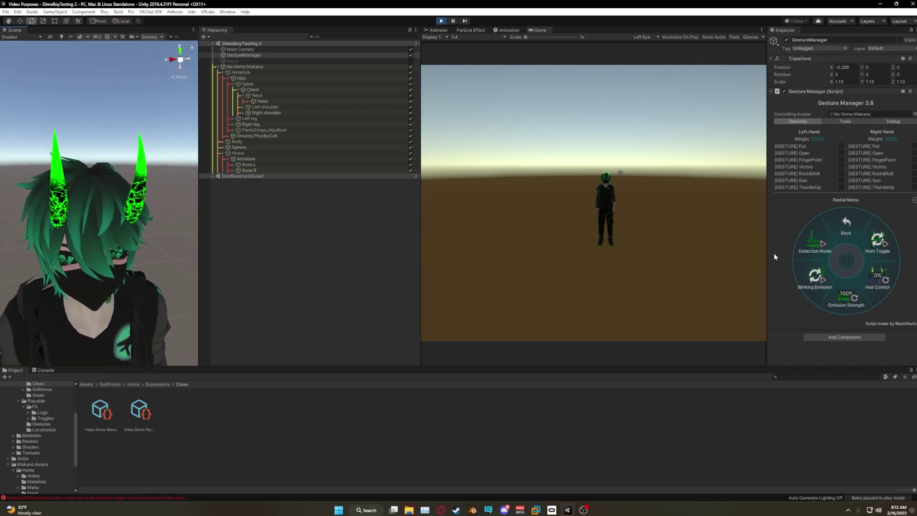
pyautogui.click(815, 243)
# Step: Lower the contact Sphere and slide it across until it touches a horn, then reselect GestureManager
pyautogui.scroll(-5, 148, 262)
pyautogui.click(150, 190)
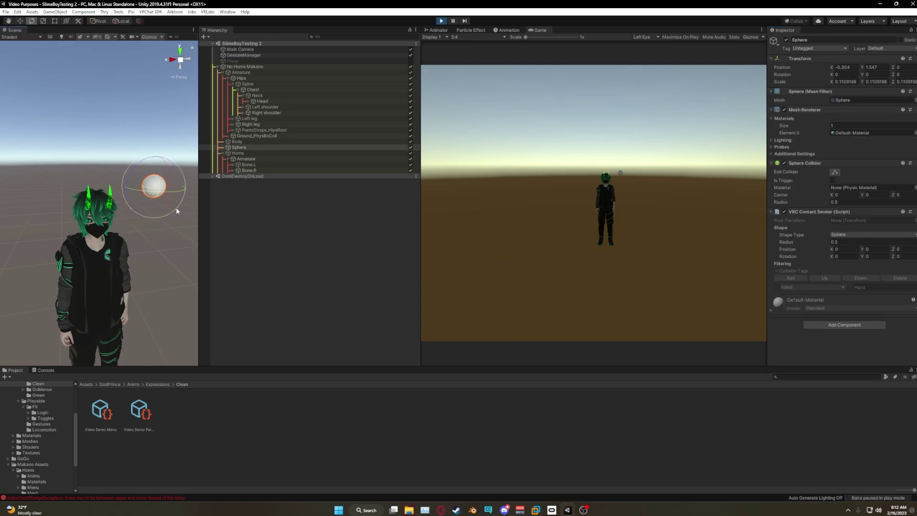
pyautogui.click(18, 21)
pyautogui.moveTo(157, 164); pyautogui.dragTo(158, 168)
pyautogui.scroll(5, 158, 170)
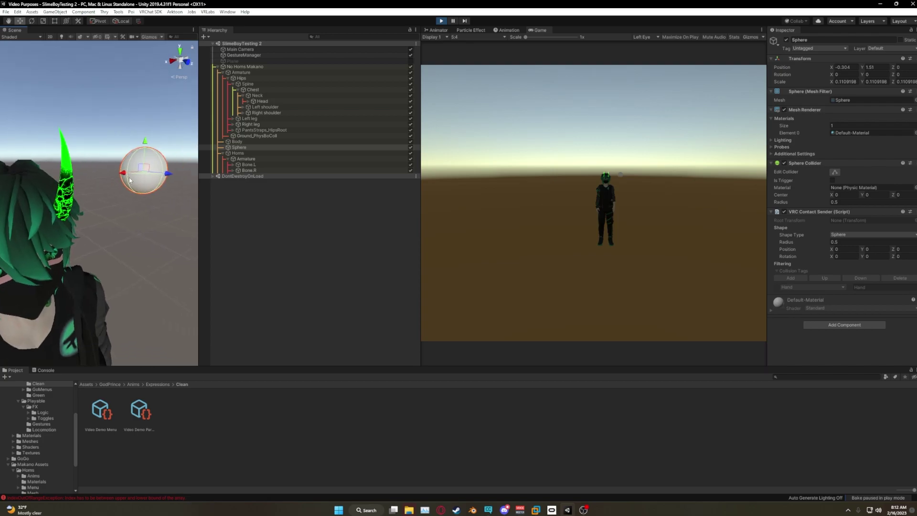
pyautogui.moveTo(127, 176); pyautogui.dragTo(167, 198)
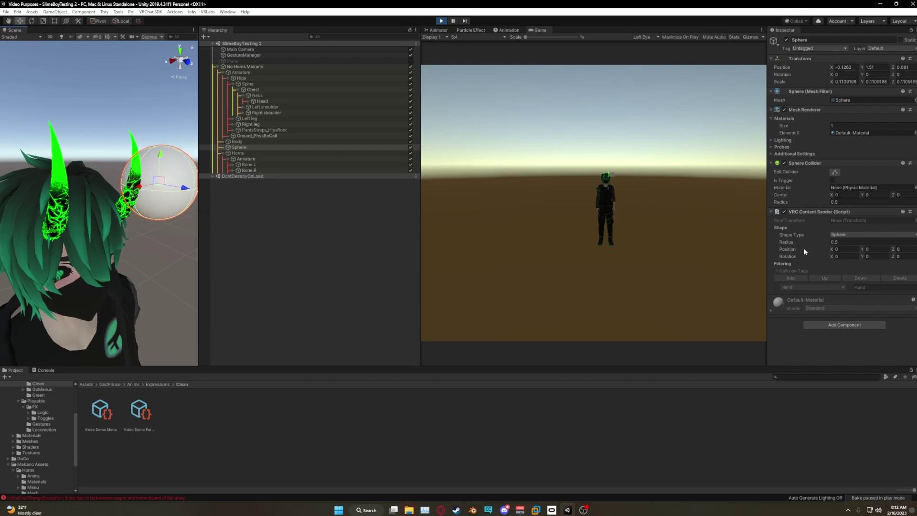
pyautogui.click(257, 154)
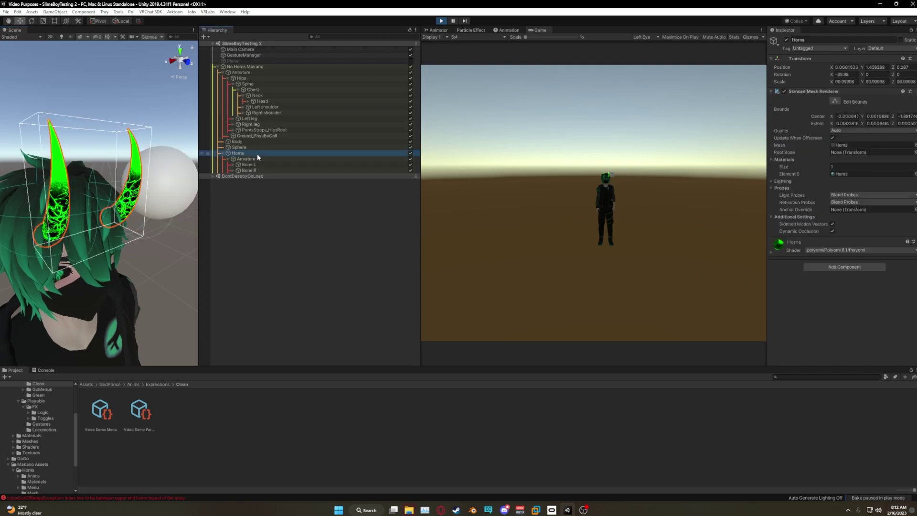
pyautogui.click(254, 57)
# Step: Try Emission Strength at about 45%, then settle it at 0% and select the Sphere
pyautogui.click(842, 291)
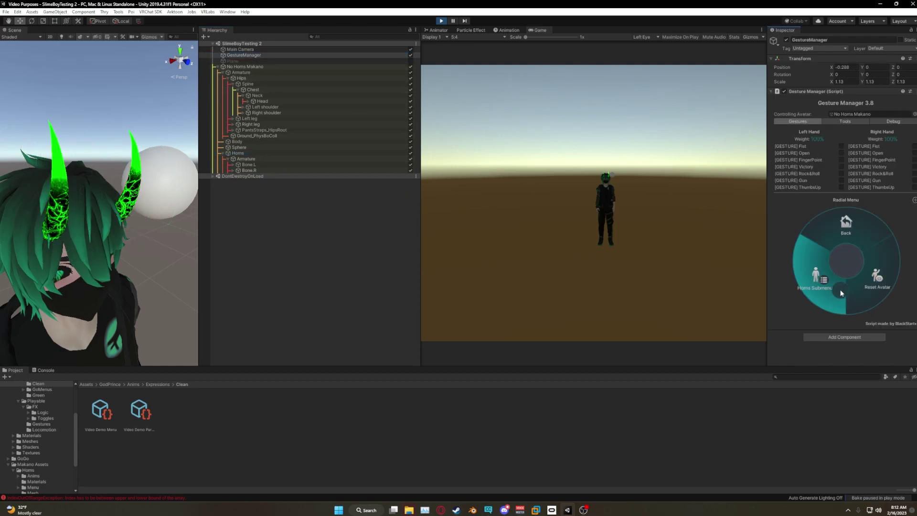
pyautogui.click(842, 289)
pyautogui.moveTo(842, 288); pyautogui.dragTo(845, 314)
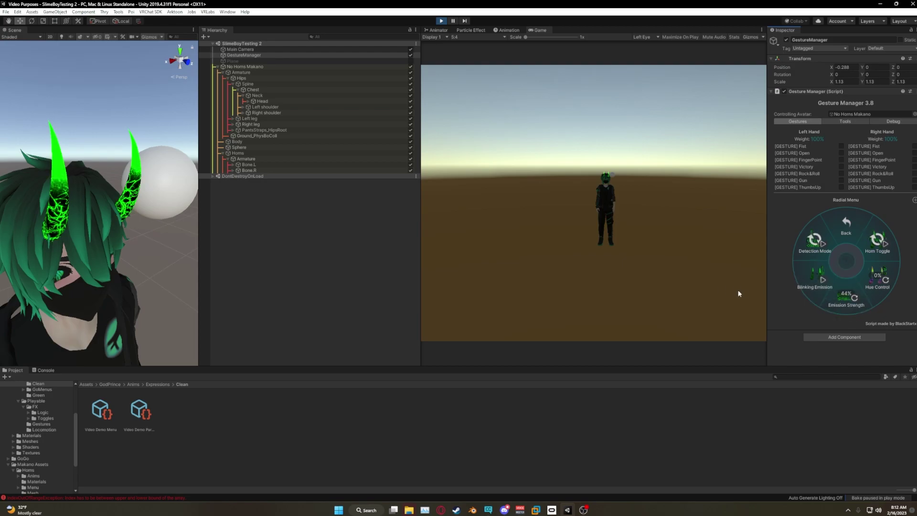
pyautogui.click(856, 297)
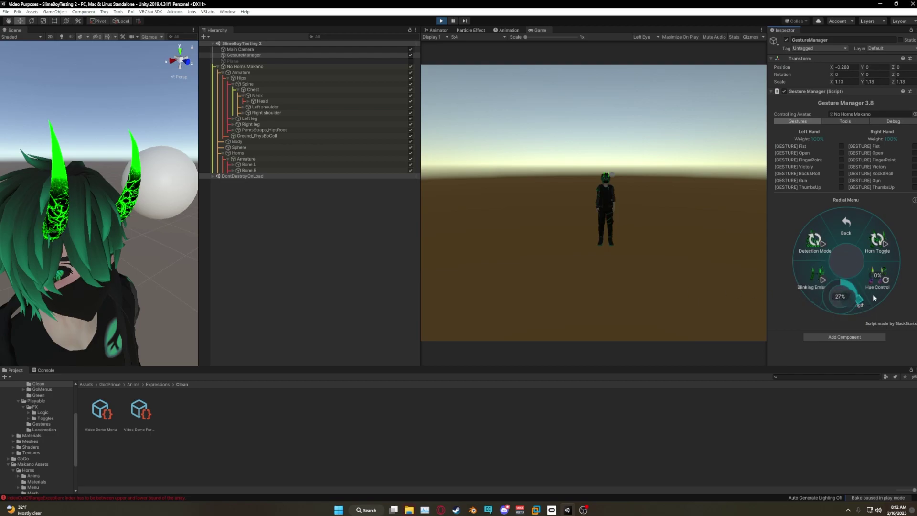
pyautogui.click(834, 240)
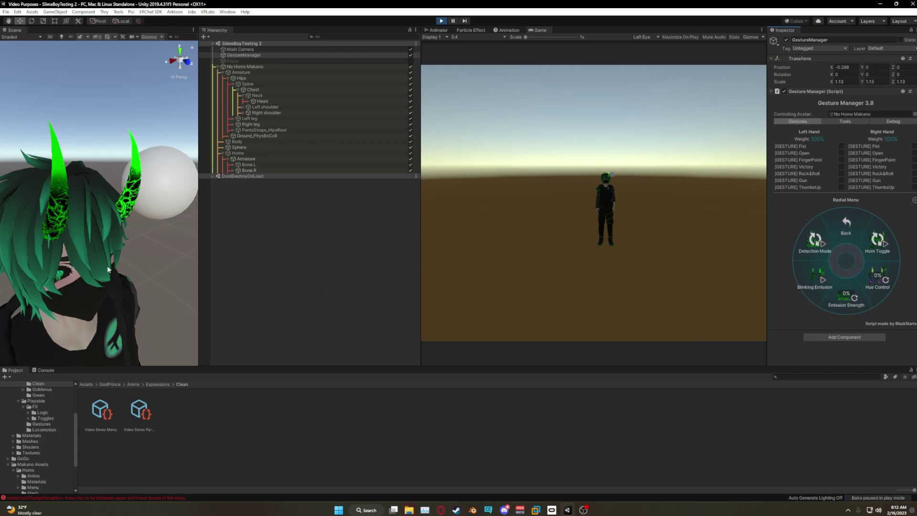
pyautogui.scroll(-5, 108, 269)
pyautogui.keyDown('alt'); pyautogui.moveTo(108, 269); pyautogui.dragTo(132, 210); pyautogui.keyUp('alt')
pyautogui.click(120, 187)
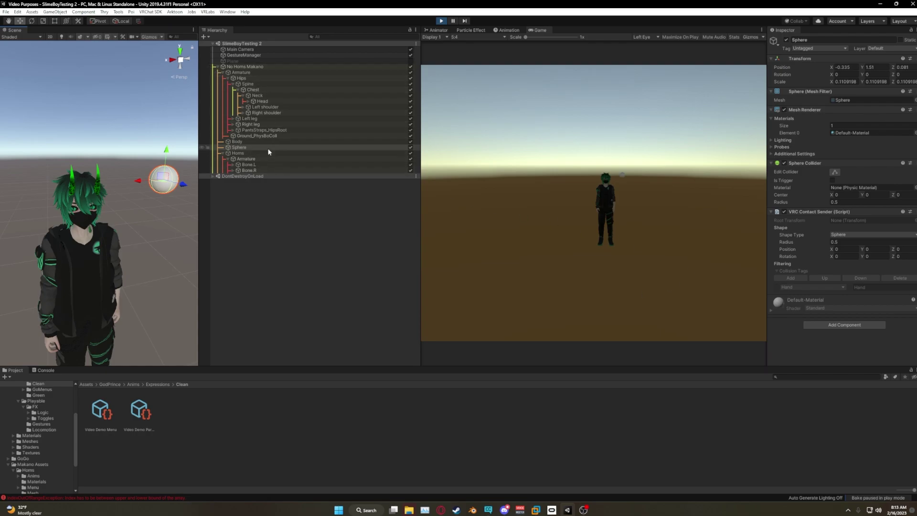
# Step: Set the horns' Emission Strength to 27% in the Expressions radial menu
pyautogui.click(249, 67)
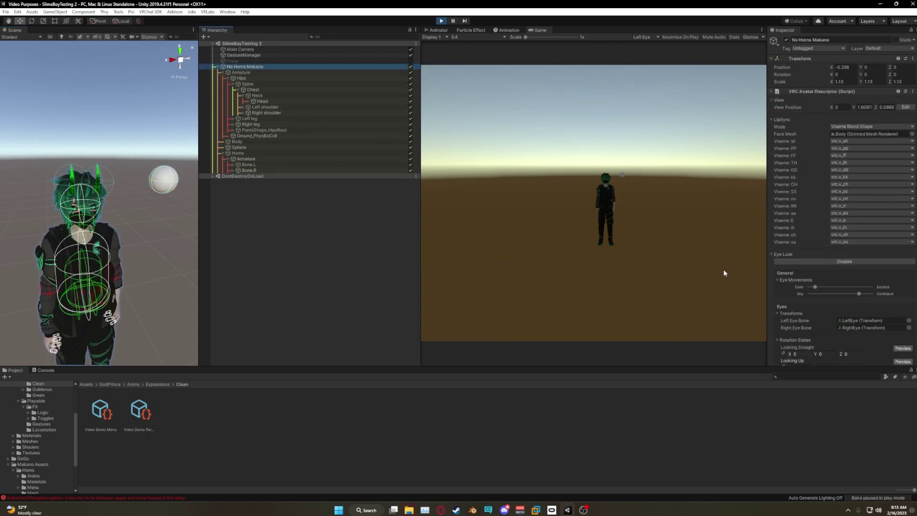
pyautogui.click(235, 56)
pyautogui.click(883, 261)
pyautogui.click(841, 301)
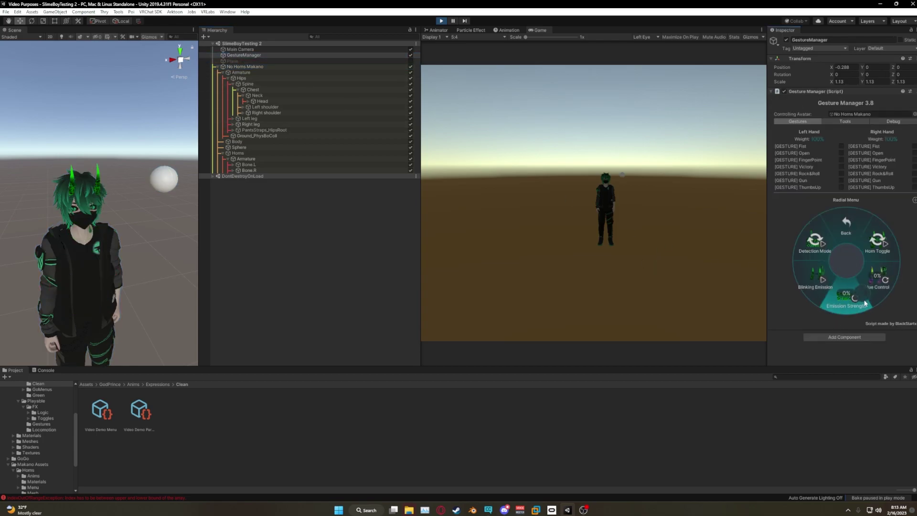
pyautogui.moveTo(867, 284); pyautogui.dragTo(870, 299)
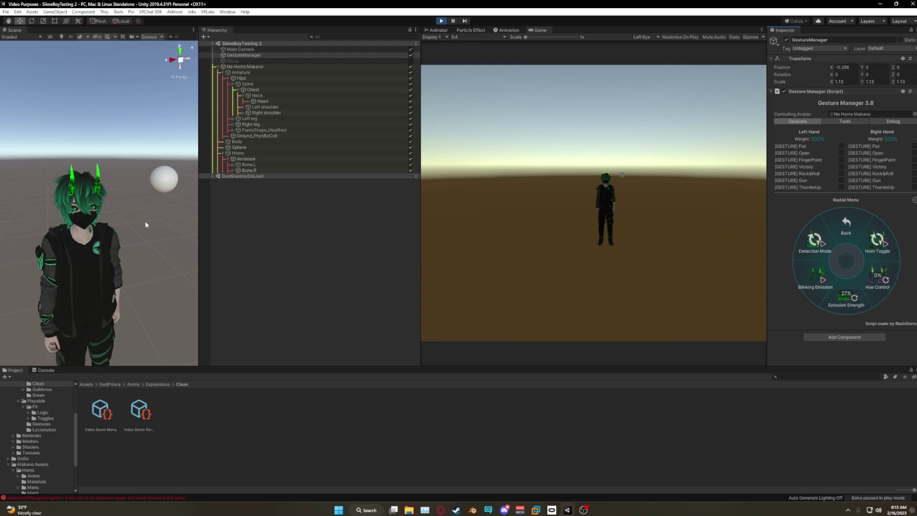
# Step: Drag the contact Sphere back up beside the horn
pyautogui.scroll(3, 120, 194)
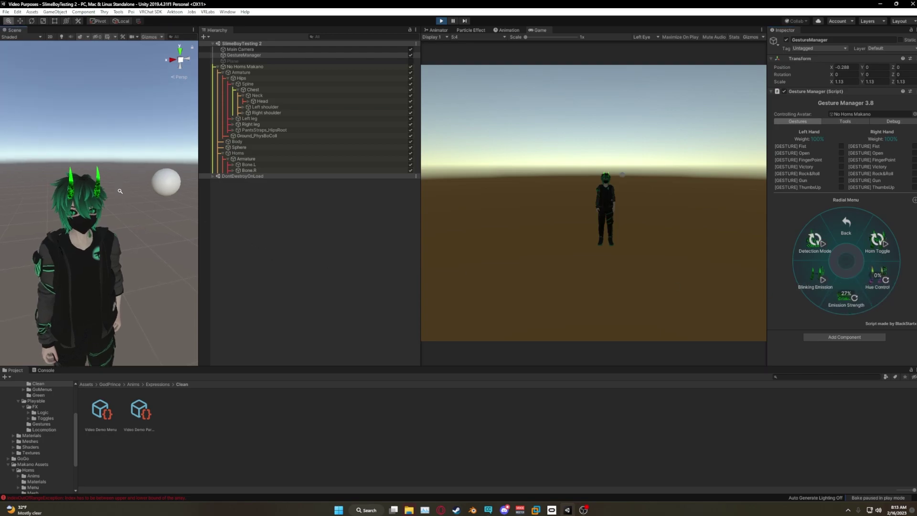
pyautogui.click(179, 177)
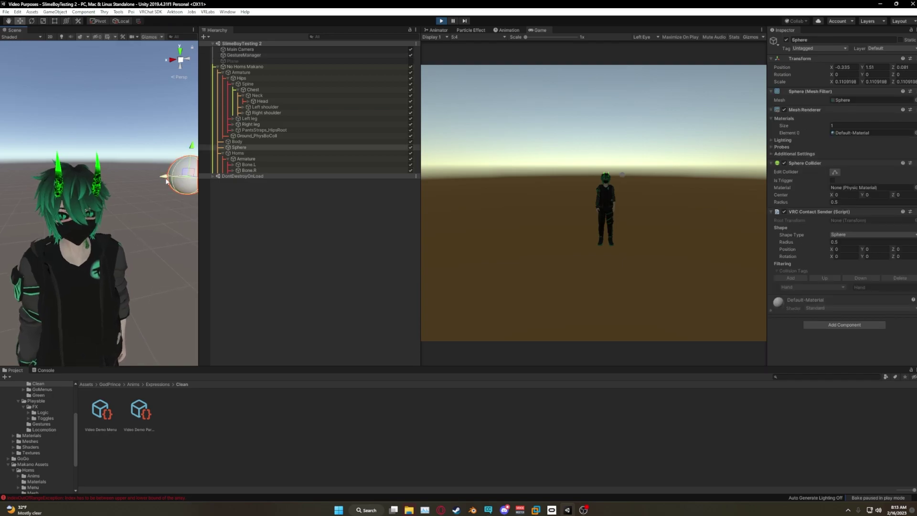
pyautogui.moveTo(166, 180); pyautogui.dragTo(158, 202)
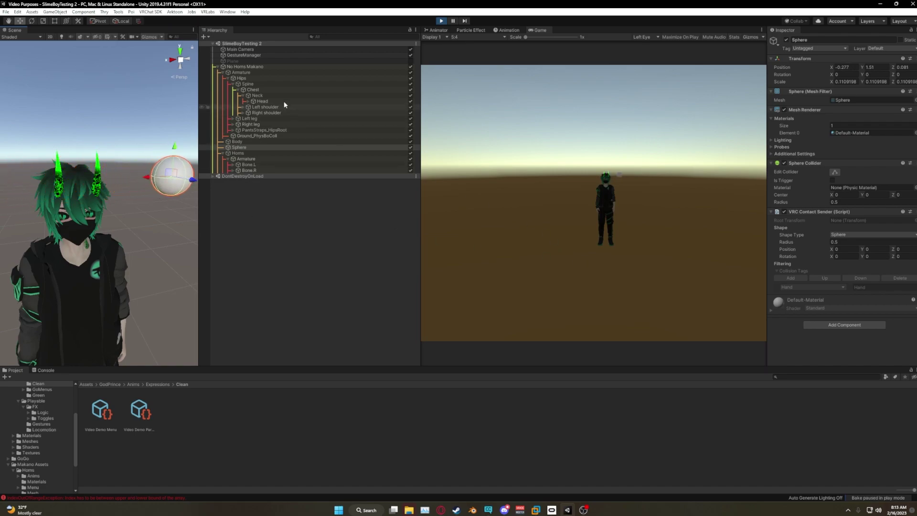
# Step: Drag the Hue Control dial to 100%, cycling the horns through cyan, purple and yellow back to green
pyautogui.click(266, 55)
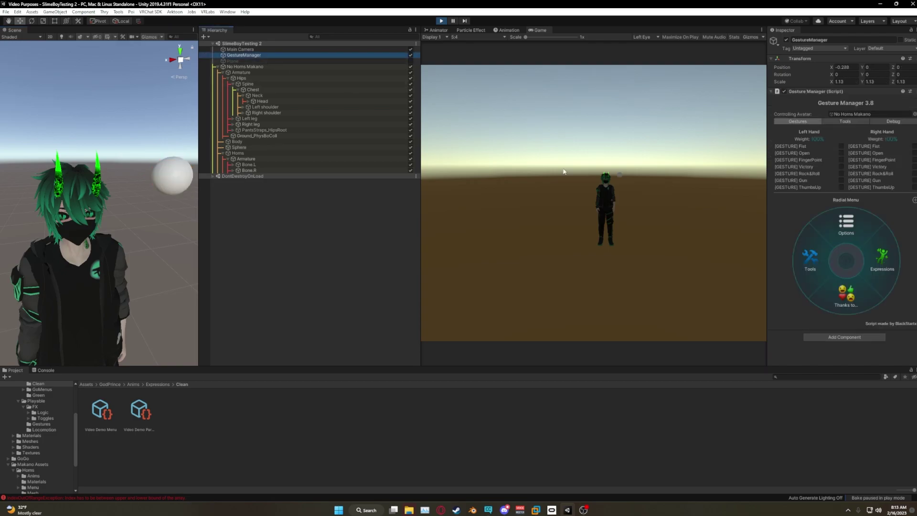
pyautogui.click(880, 266)
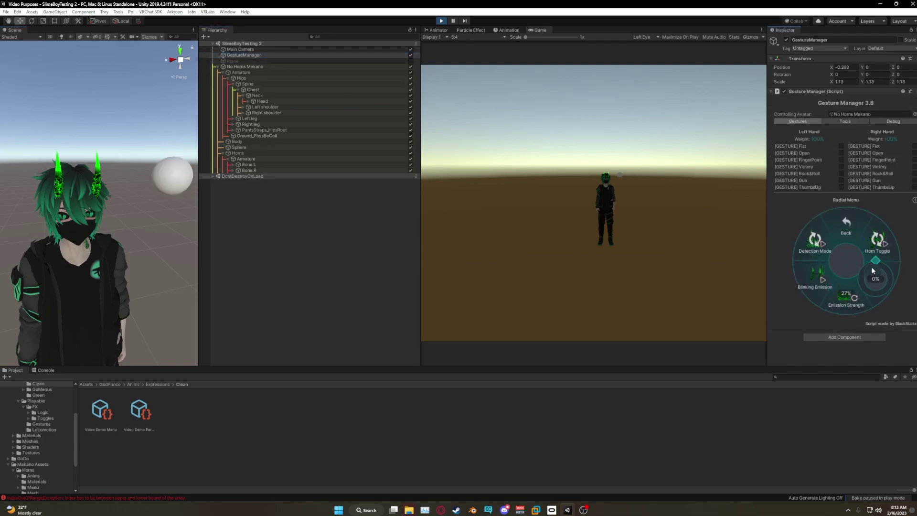
pyautogui.moveTo(878, 263)
pyautogui.mouseDown()
pyautogui.moveTo(892, 258)
pyautogui.moveTo(916, 295)
pyautogui.moveTo(910, 301)
pyautogui.moveTo(860, 298)
pyautogui.moveTo(848, 256)
pyautogui.moveTo(868, 252)
pyautogui.mouseUp()
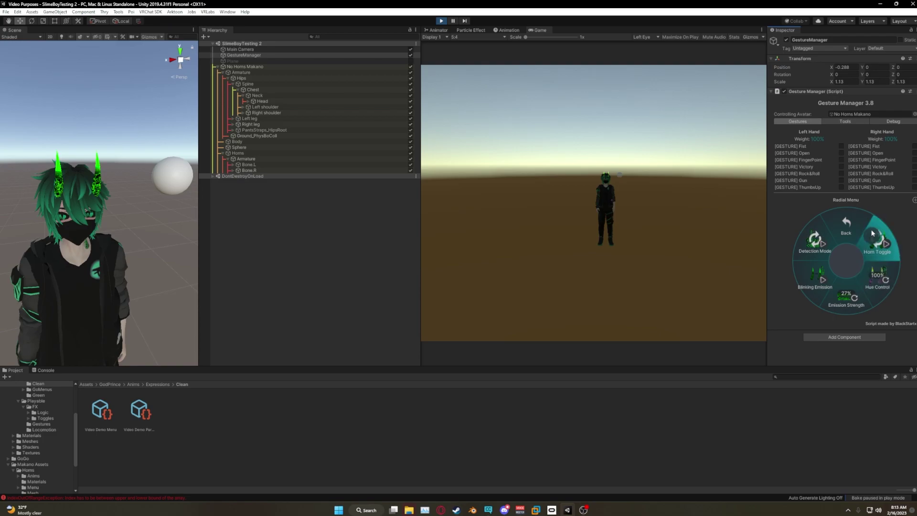